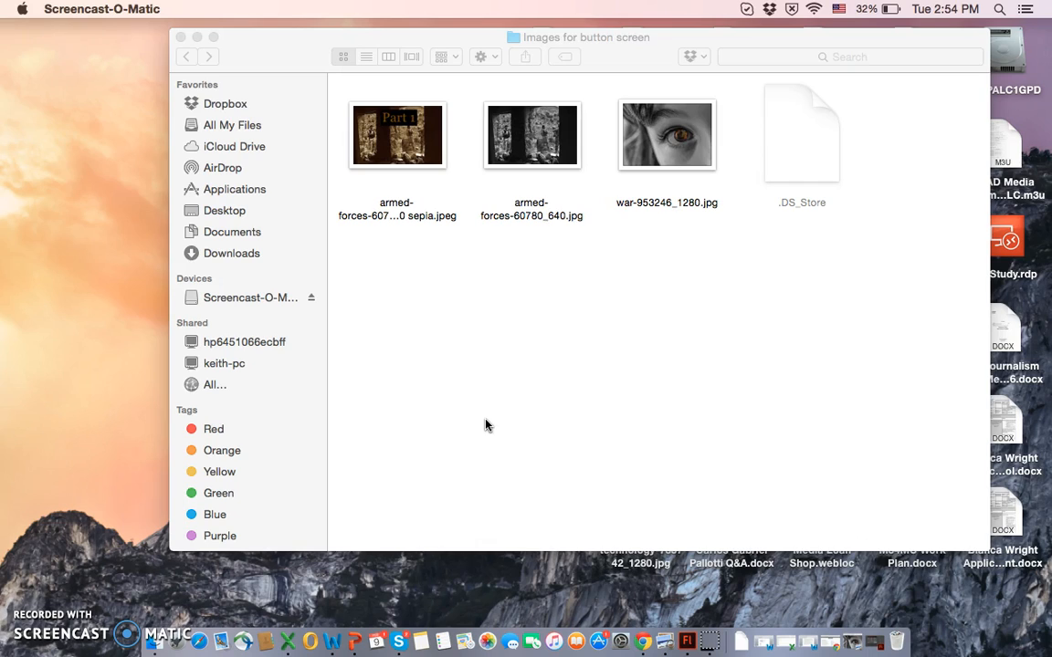
Step: Switch to Adobe Flash CC 2015 and create a new ActionScript 3.0 document
left_click(521, 443)
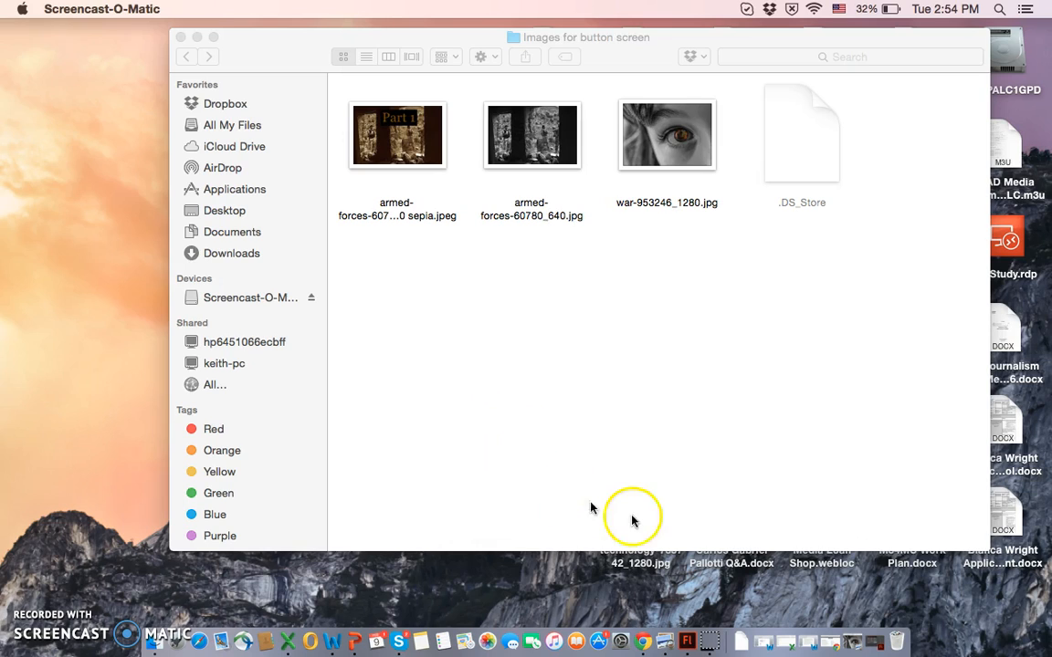
left_click(694, 646)
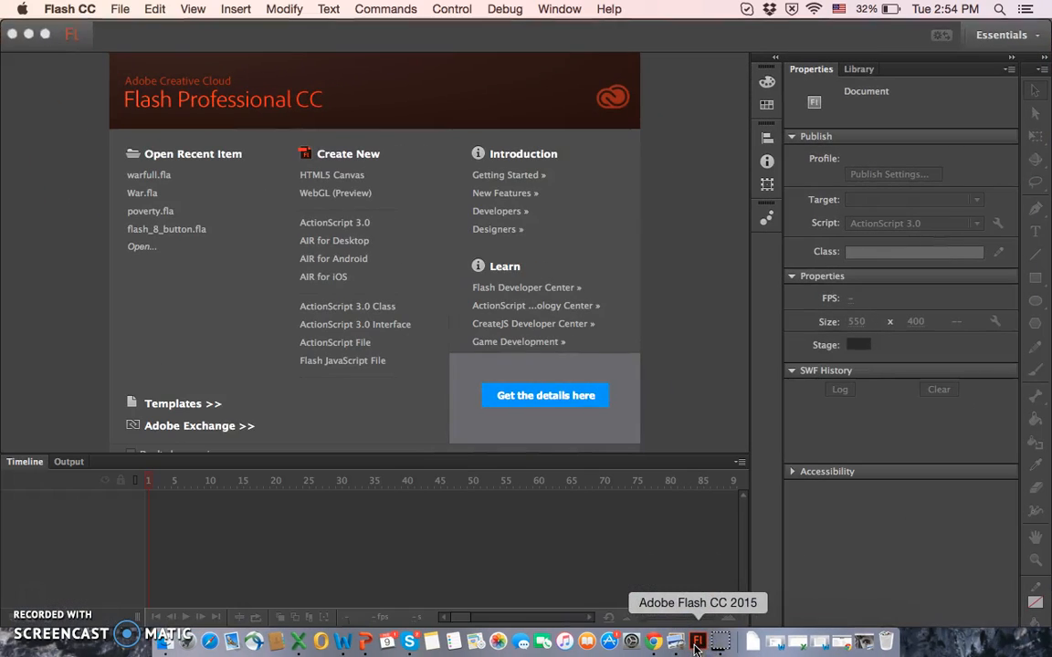
left_click(707, 537)
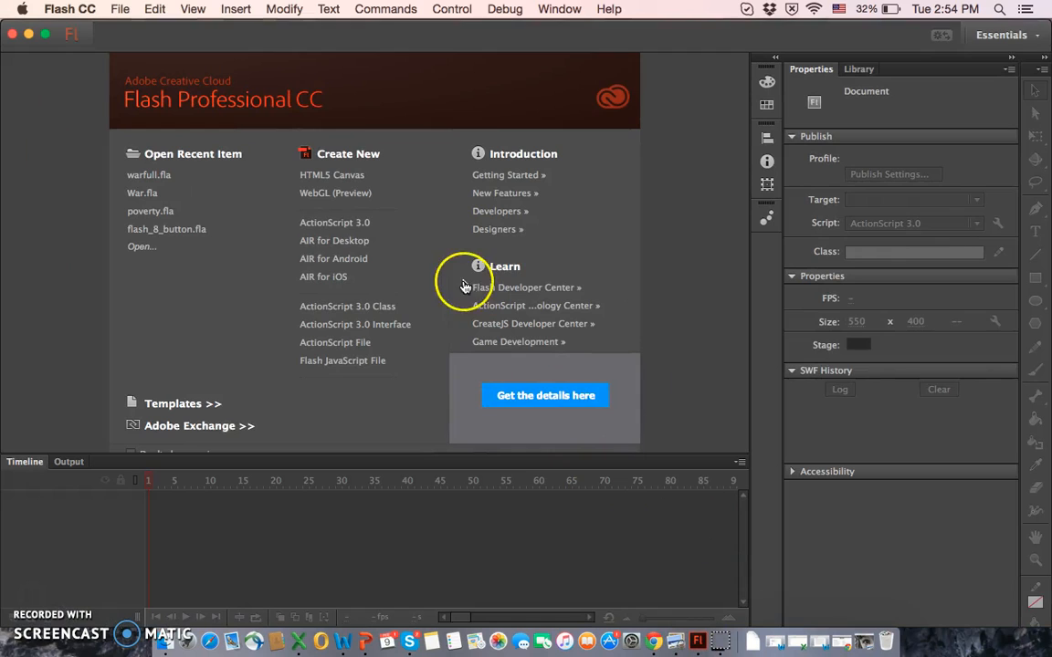
left_click(365, 232)
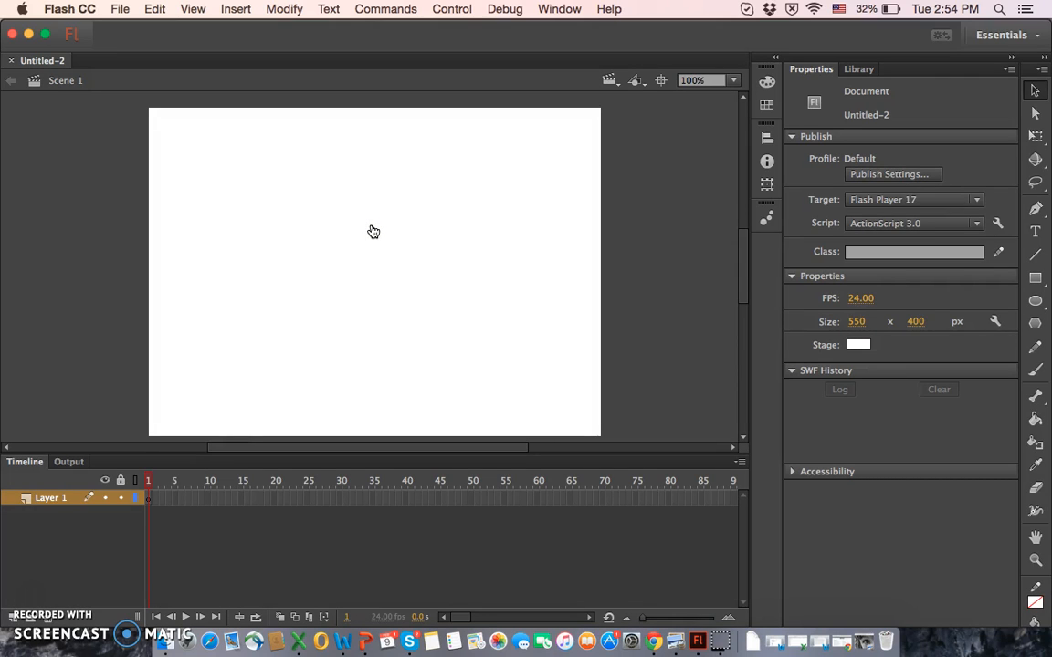
Step: Set the document's stage size to 1024 x 726 px
left_click(861, 325)
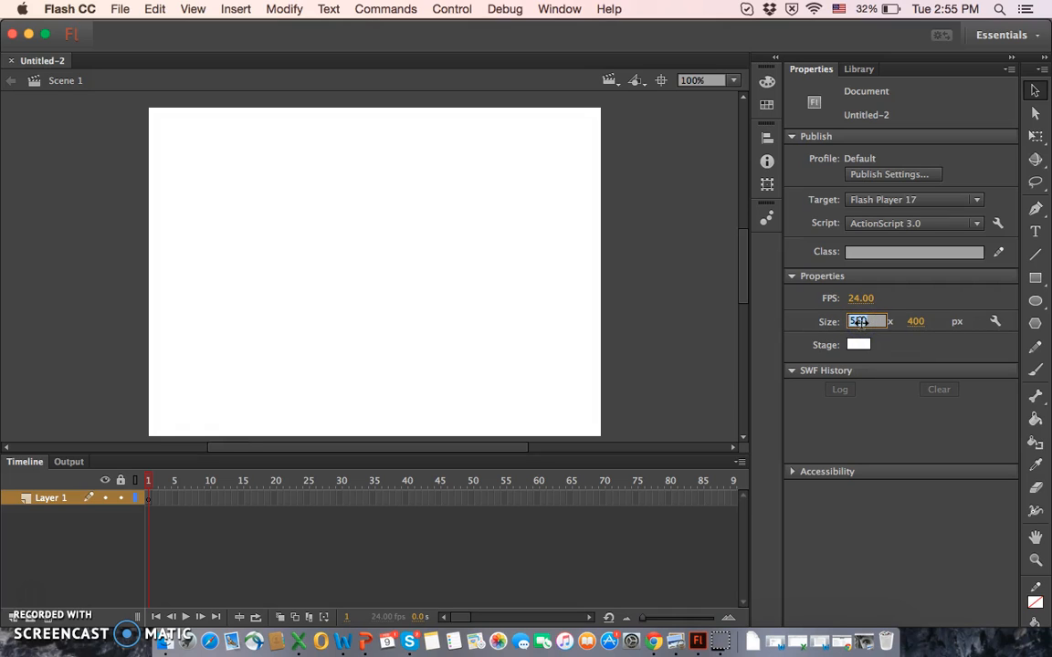
type("1024")
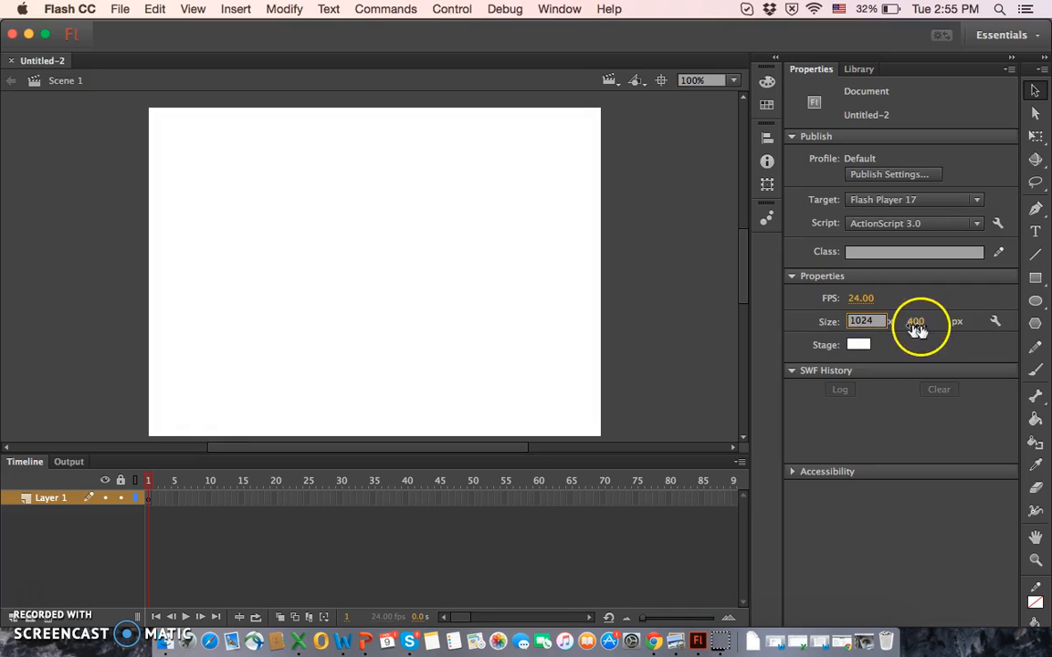
left_click(920, 325)
type("768")
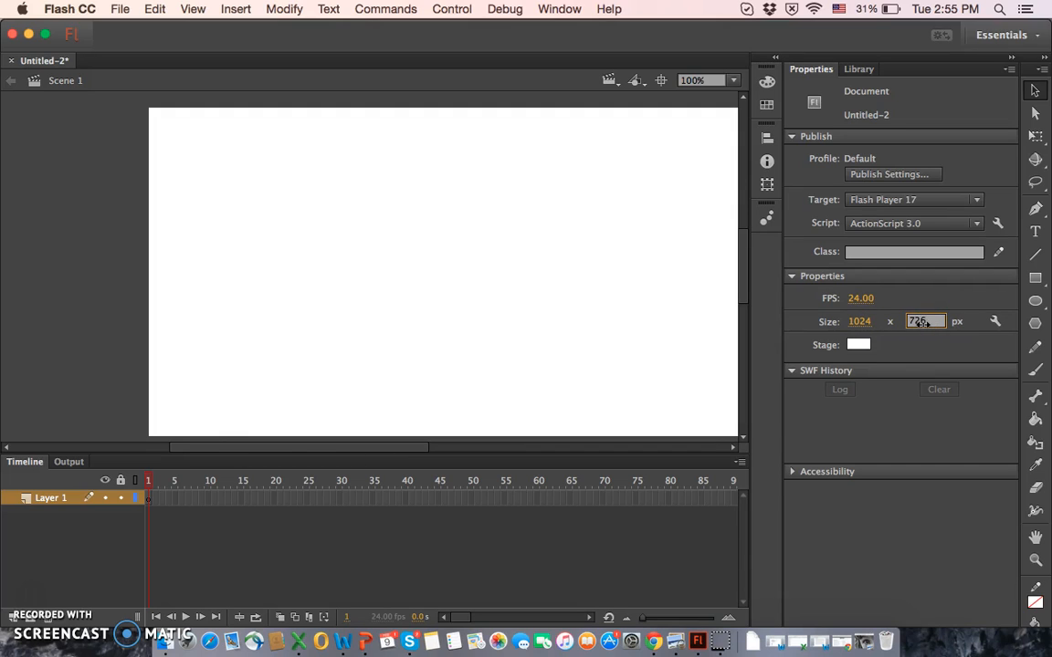
type("26")
left_click(940, 336)
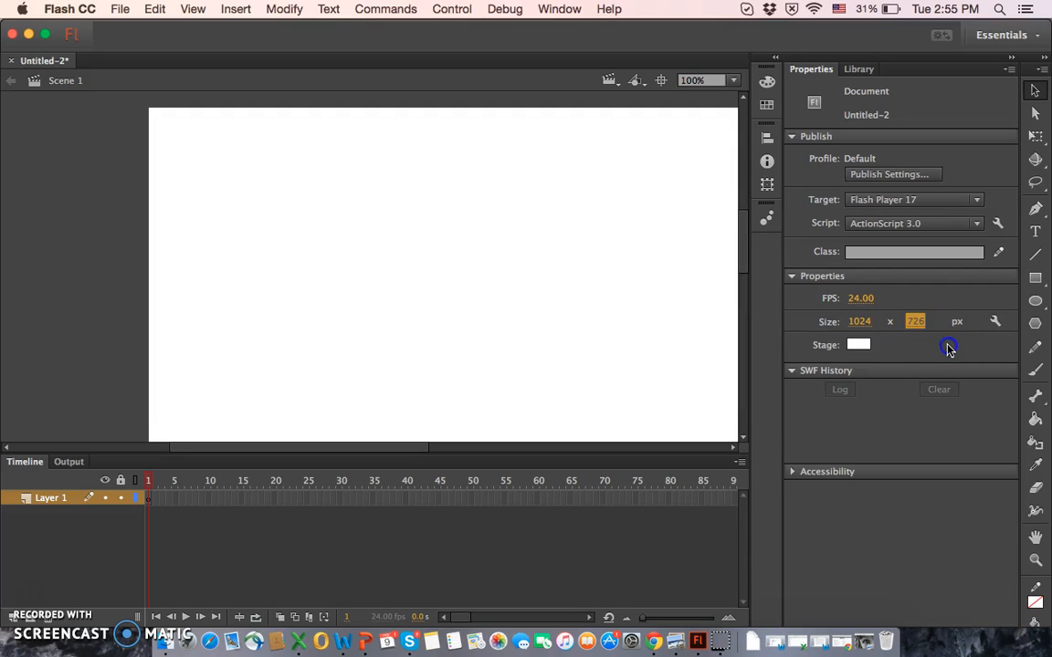
left_click(829, 367)
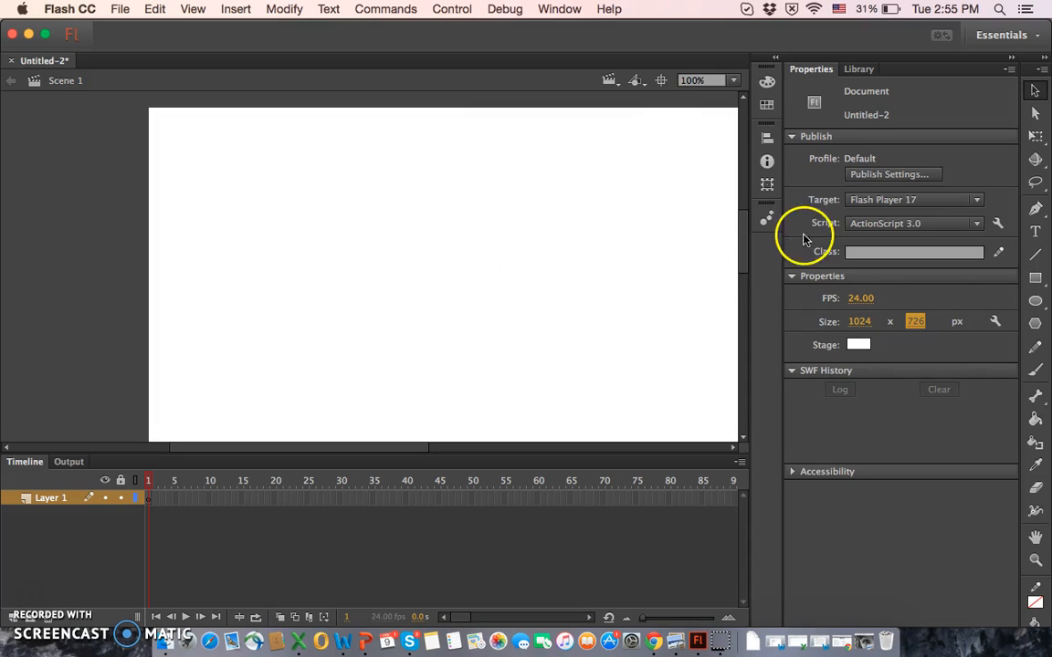
Step: Center the stage and set its magnification to Fit in Window
left_click(659, 80)
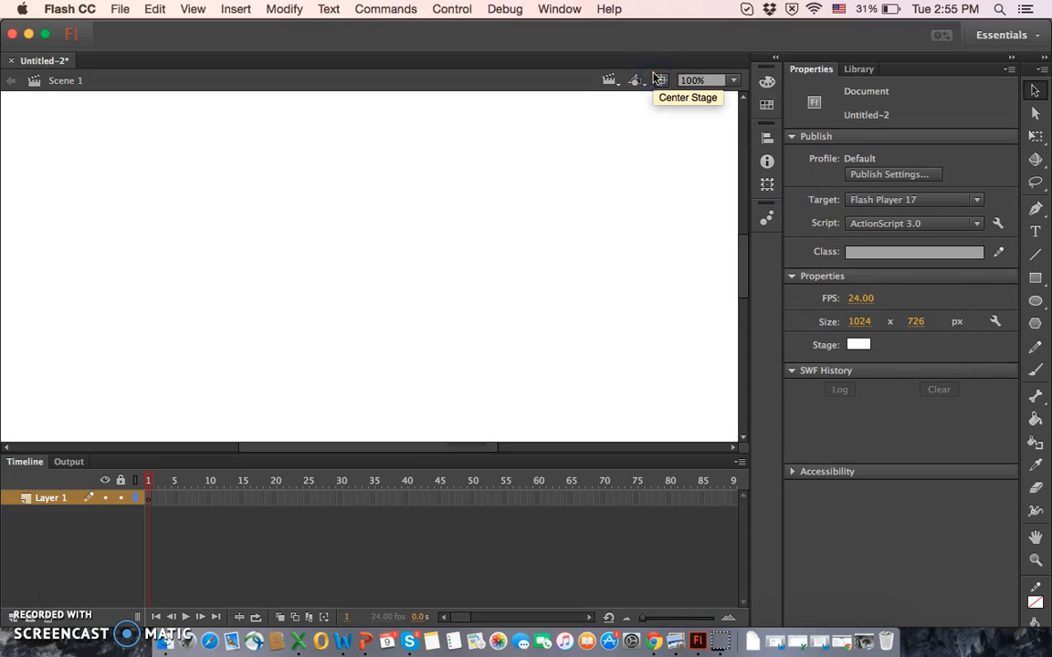
left_click(733, 80)
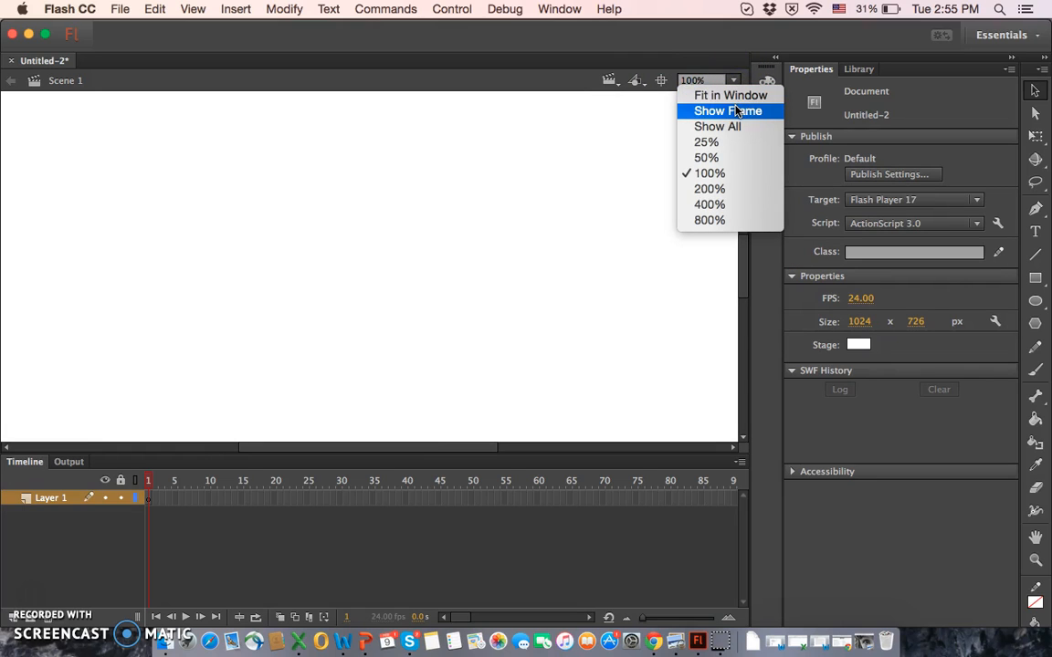
left_click(734, 96)
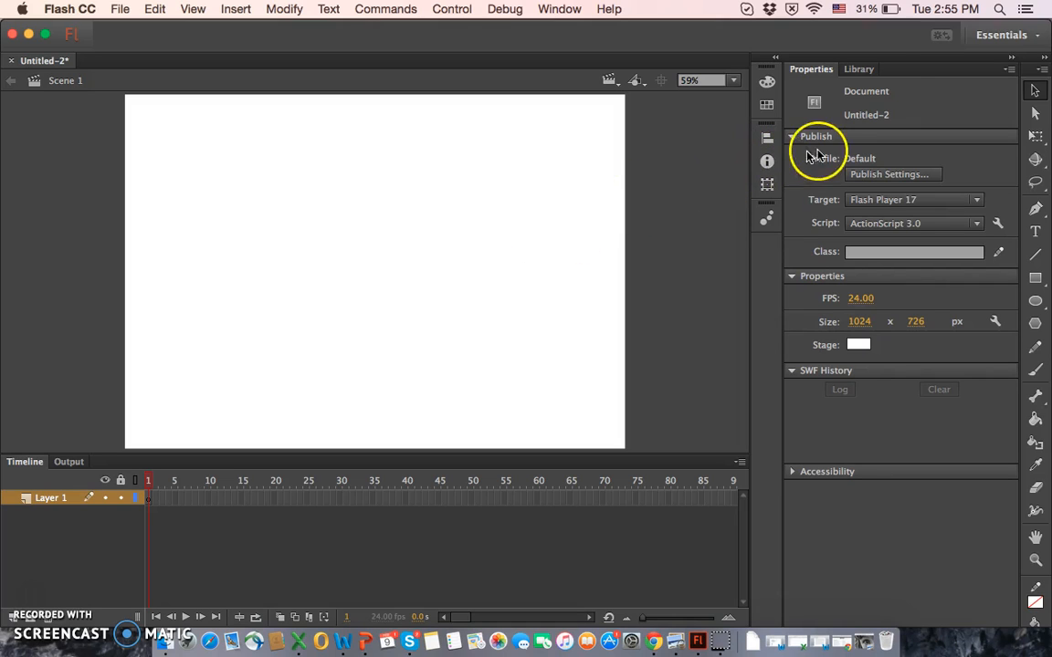
Step: Import the sepia armed-forces JPEG, armed-forces-60780_640.jpg and war-953246_1280.jpg from the "Images for button screen" folder into the library
left_click(859, 70)
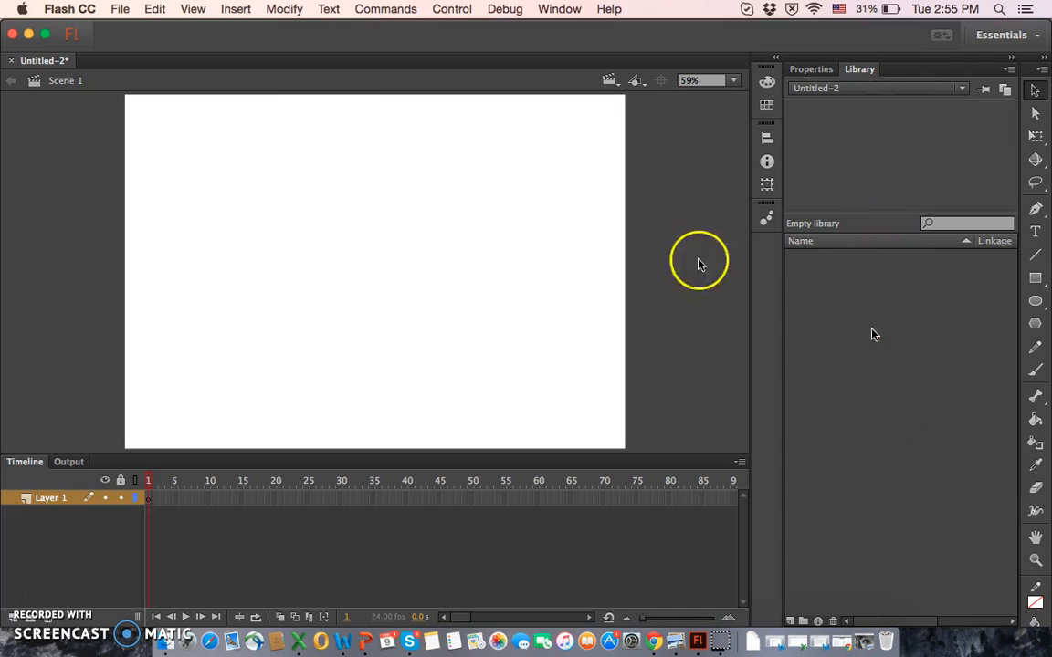
left_click(124, 10)
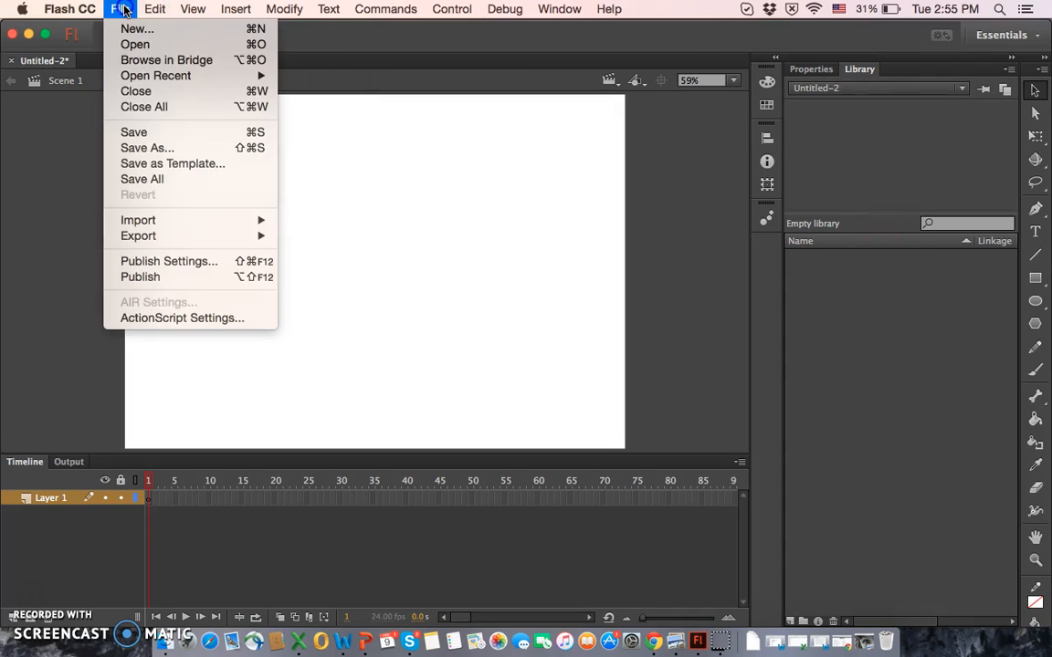
mouse_move(159, 222)
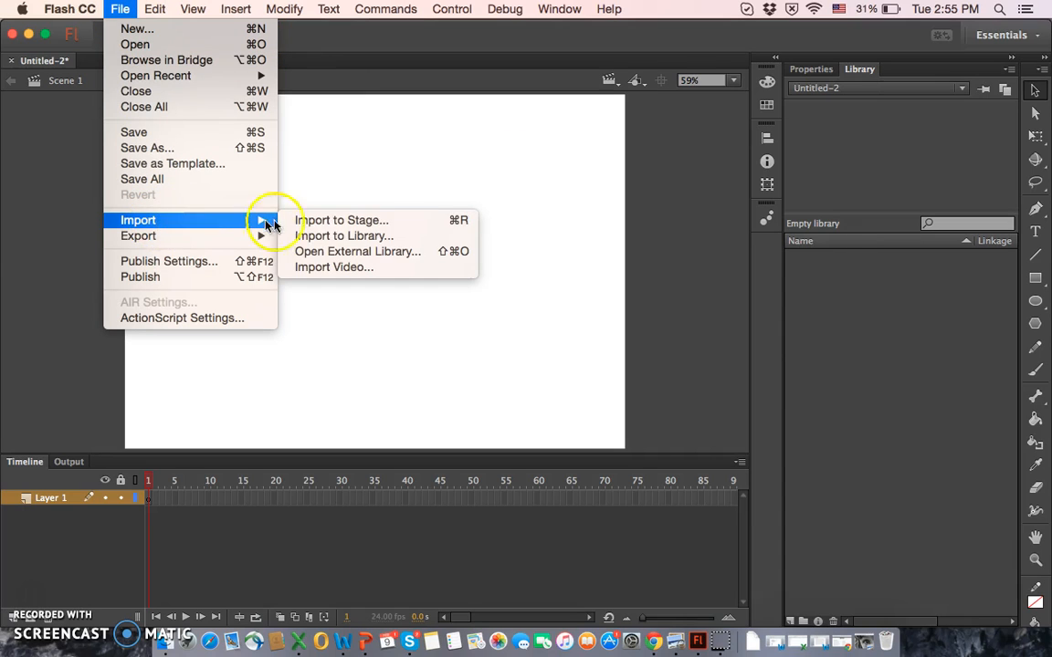
left_click(334, 239)
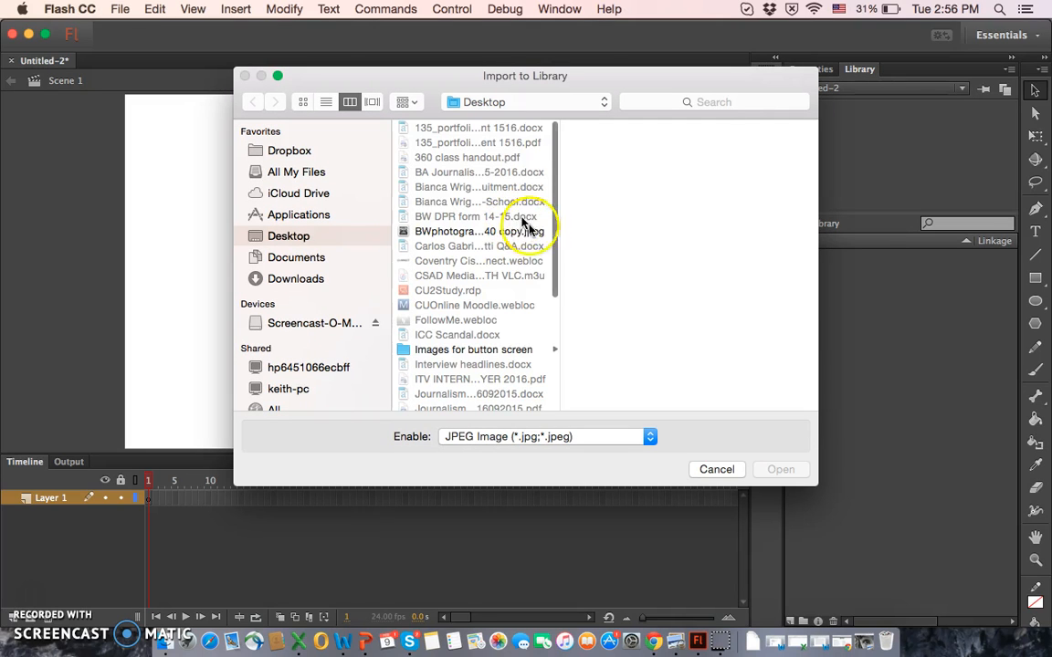
left_click(450, 348)
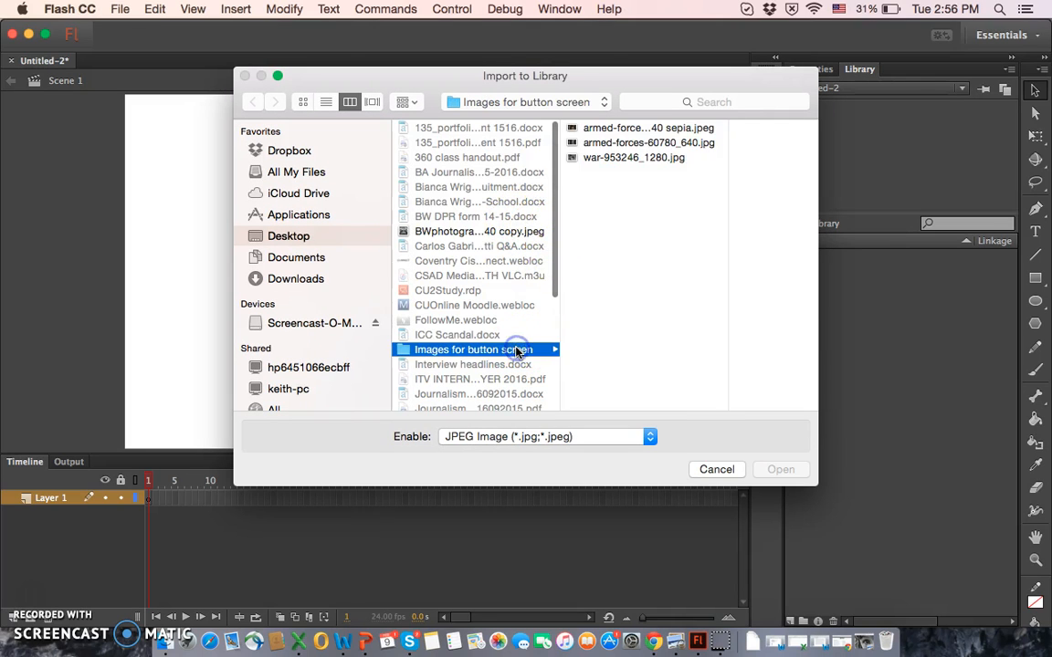
left_click(683, 128)
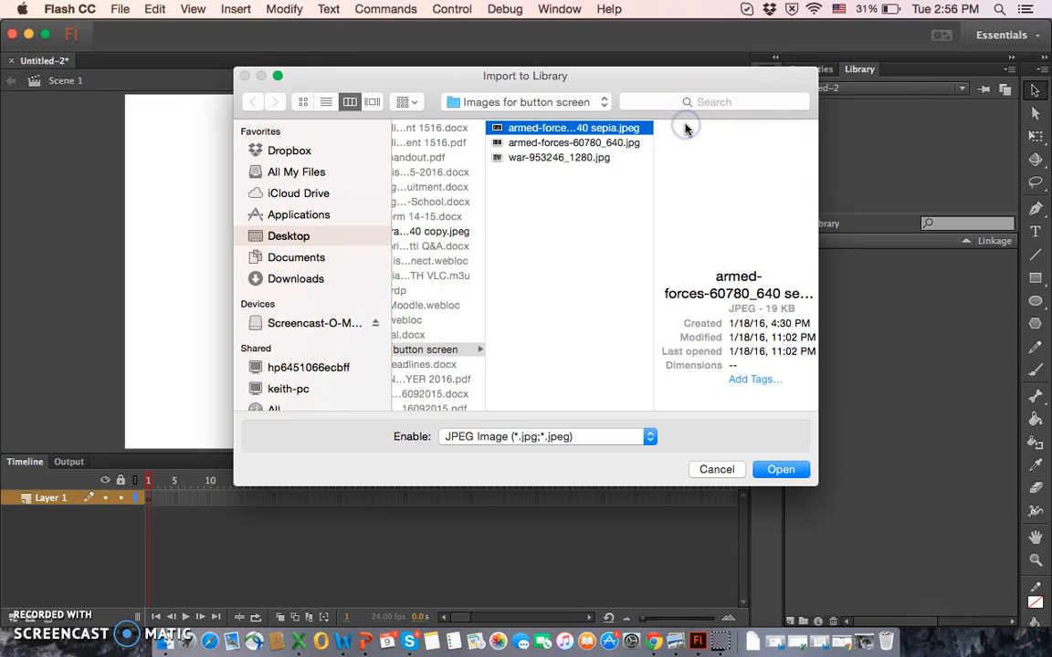
left_click(574, 143, "shift")
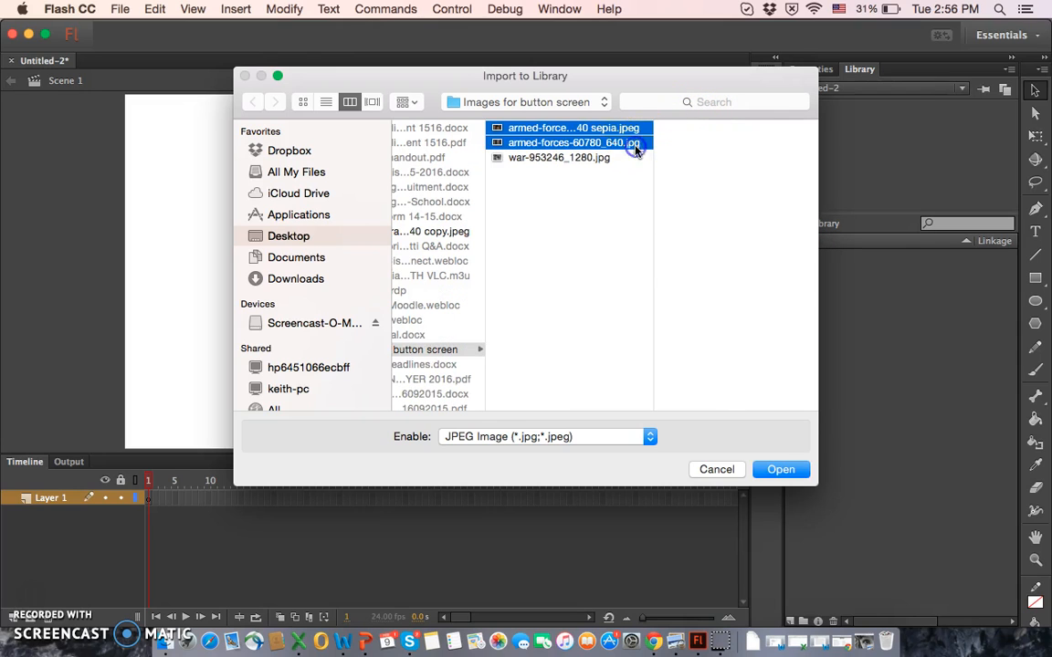
left_click(559, 157, "shift")
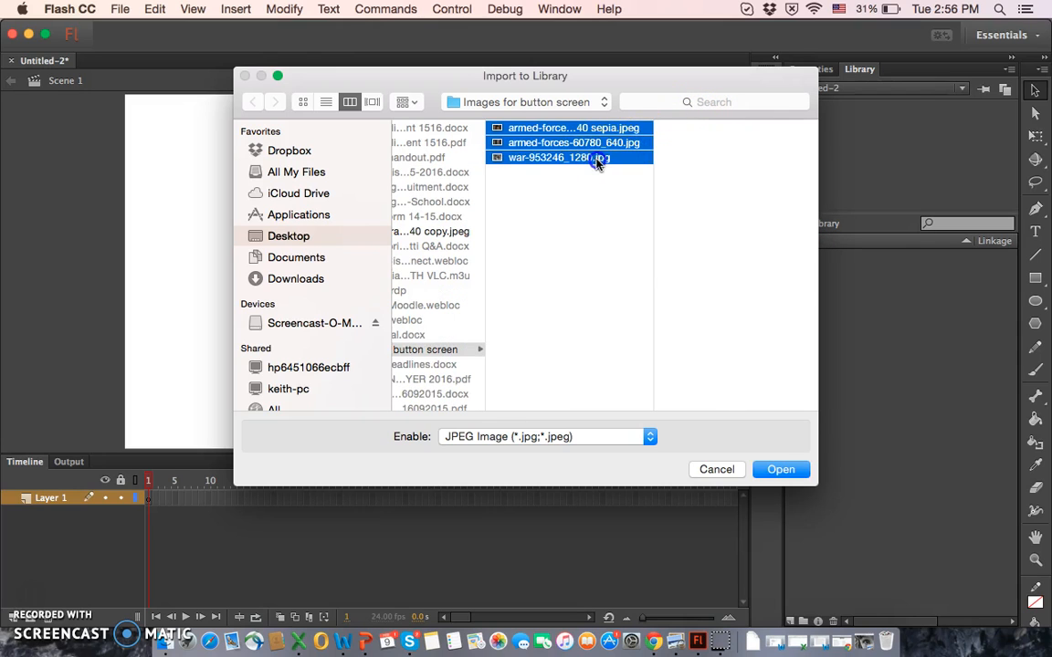
left_click(787, 473)
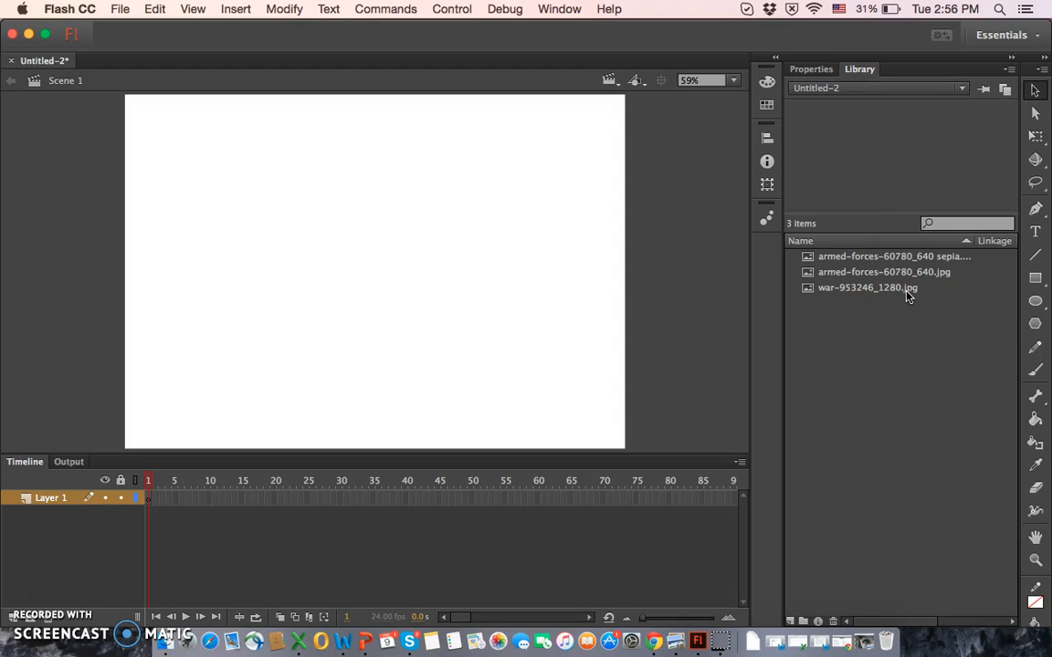
Step: Place war-953246_1280.jpg on the stage and align it to the stage's left and top edges
left_click_drag(839, 290, 579, 288)
left_click_drag(387, 247, 362, 258)
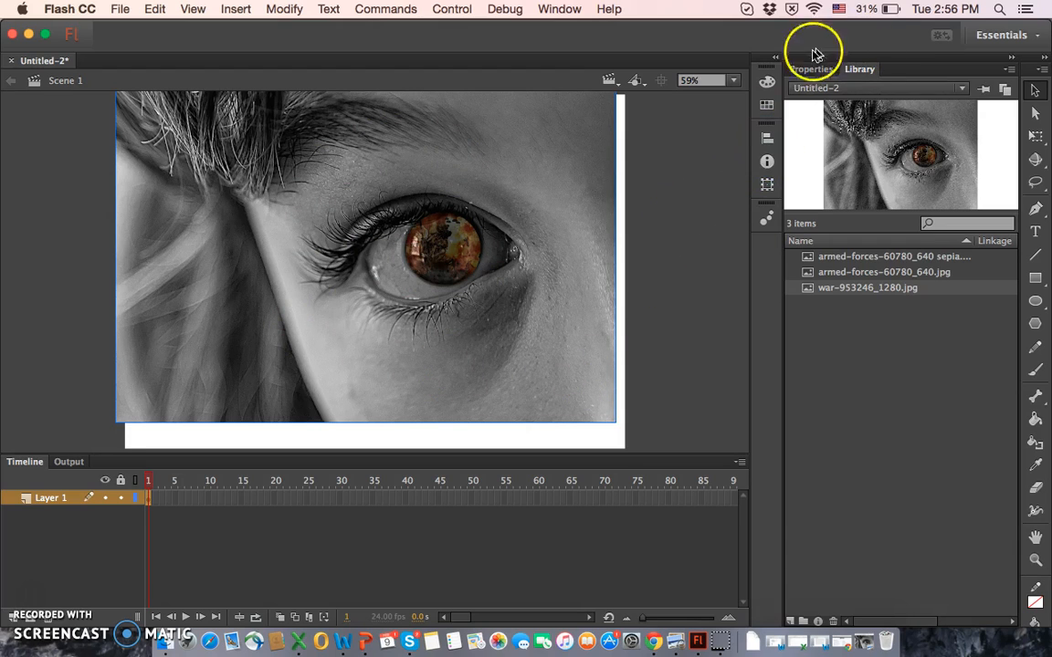
left_click(768, 141)
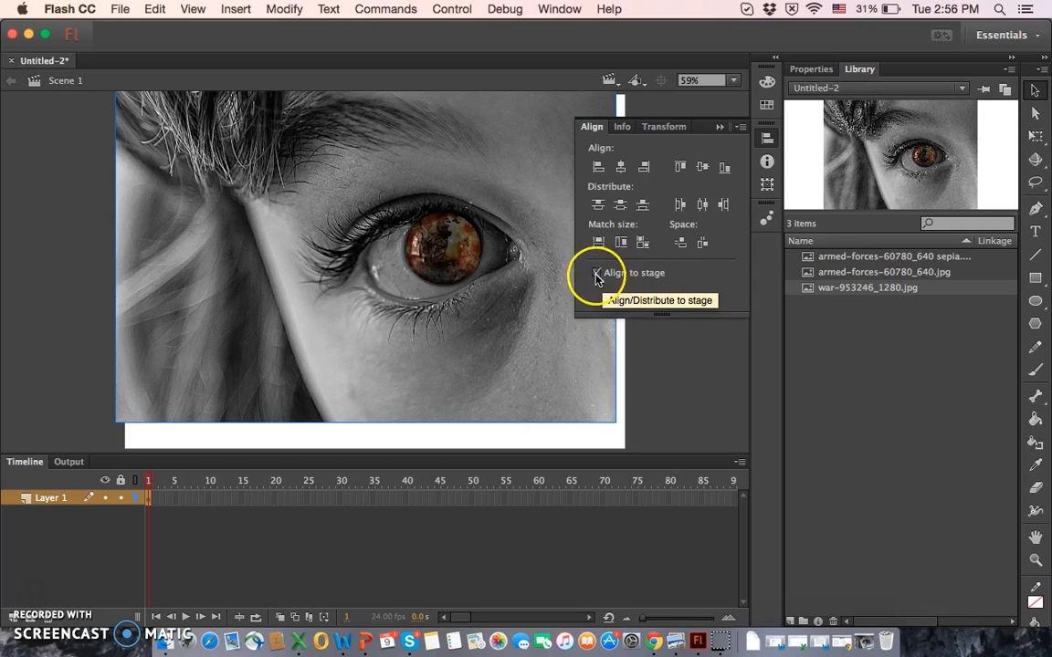
left_click(598, 168)
left_click(681, 168)
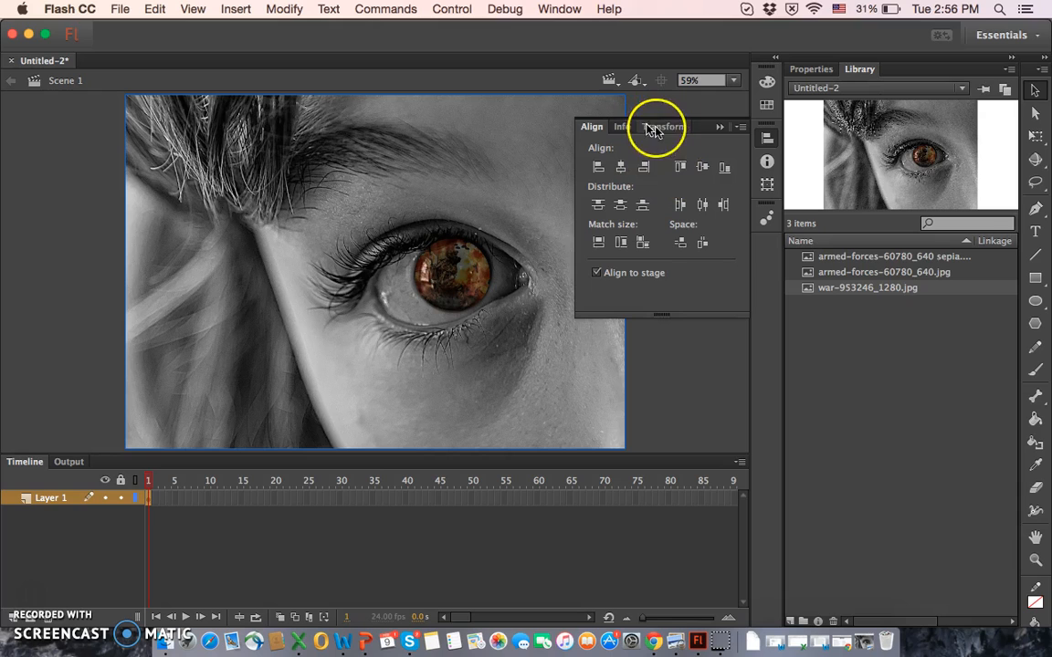
left_click(723, 126)
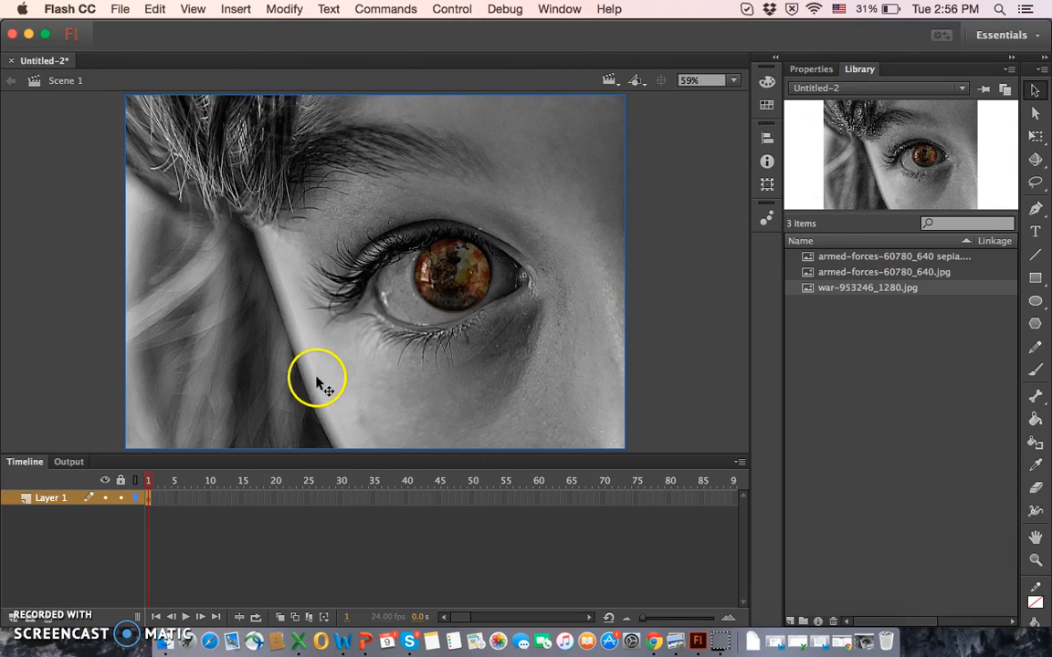
Step: Rename Layer 1 as Background and lock it
double_click(53, 499)
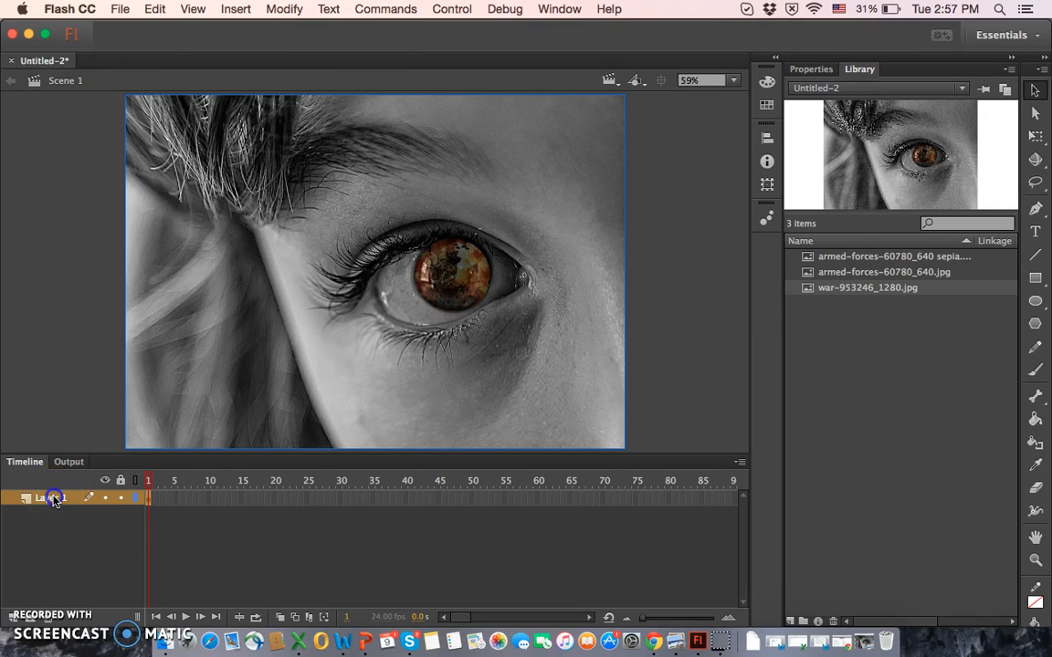
type("Bac")
key("Return")
left_click(123, 499)
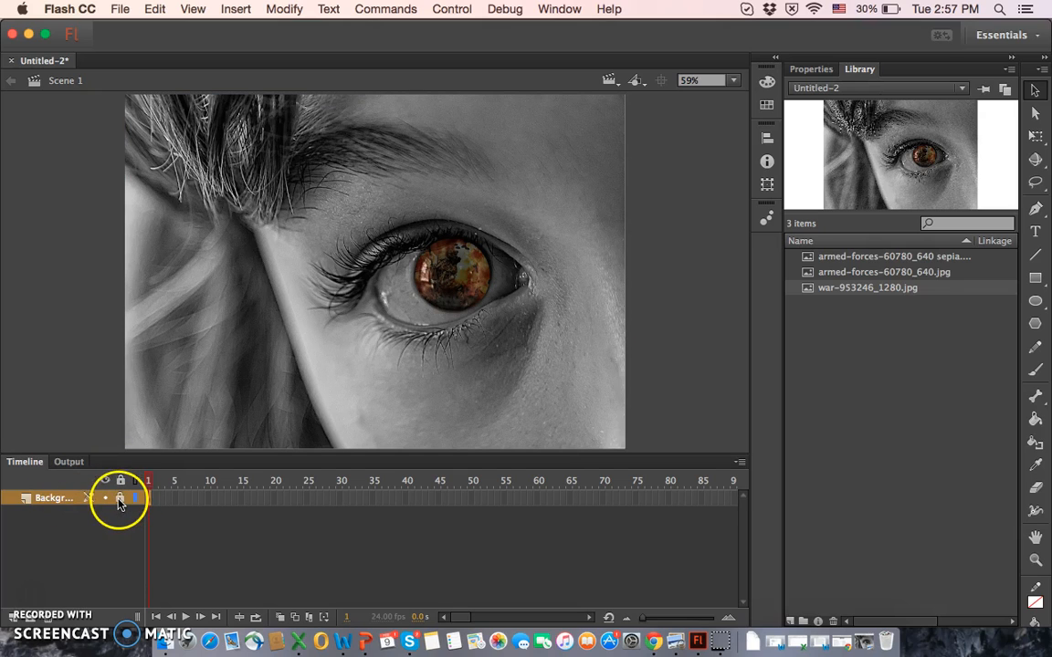
Step: Add a new layer above the background layer and name it Title
left_click(10, 624)
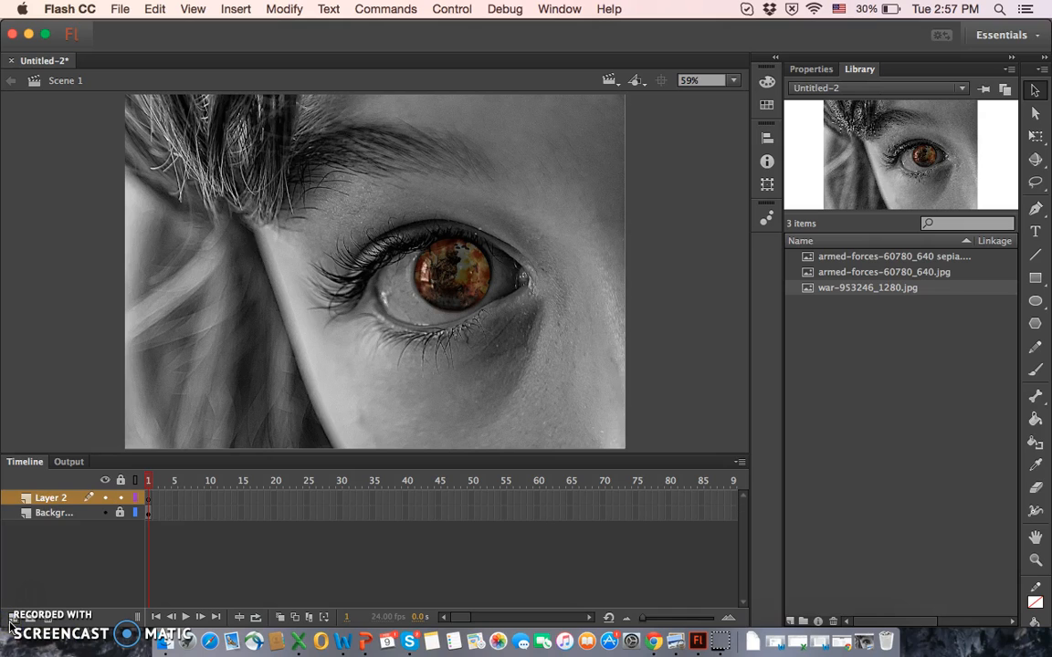
double_click(63, 498)
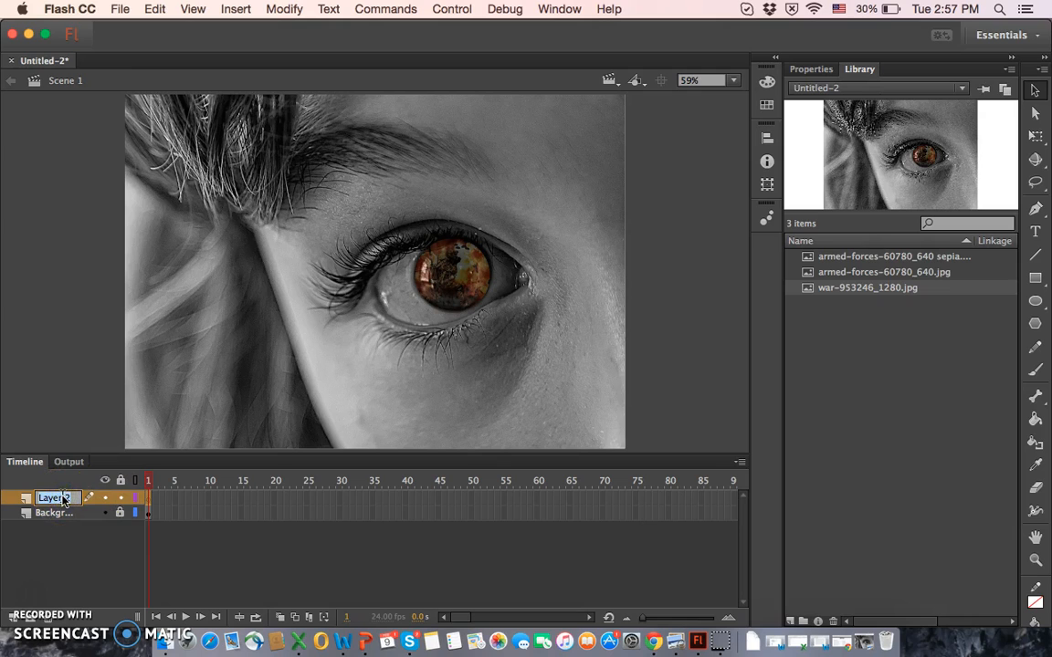
key("Return")
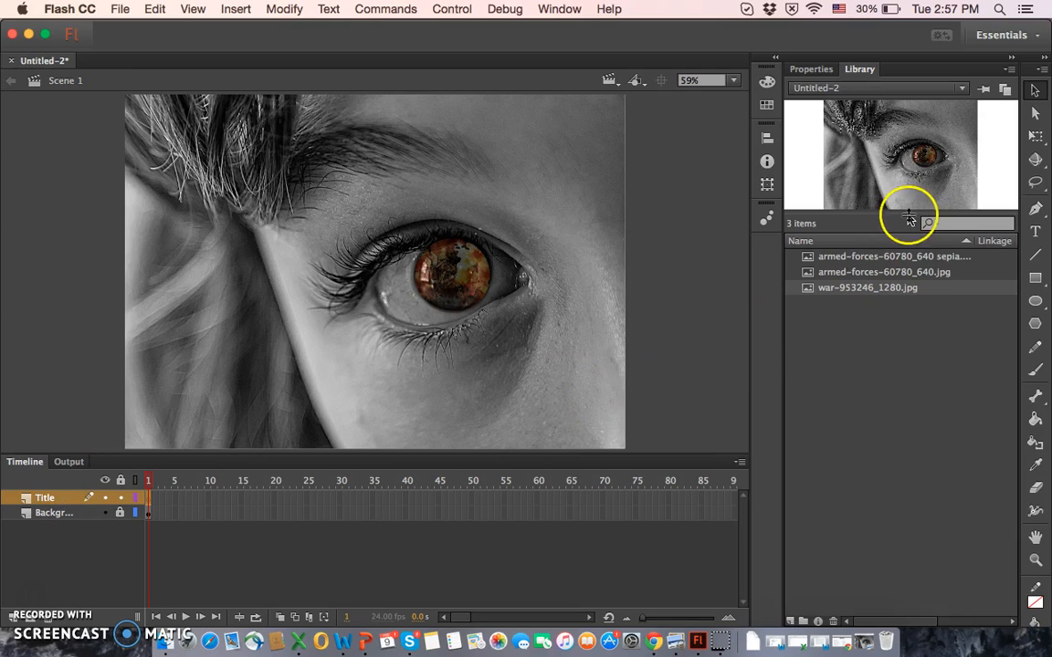
Step: Create a static text box about 586 px wide across the image's upper edge, reading "In the Eyes Of A Child"
left_click(822, 70)
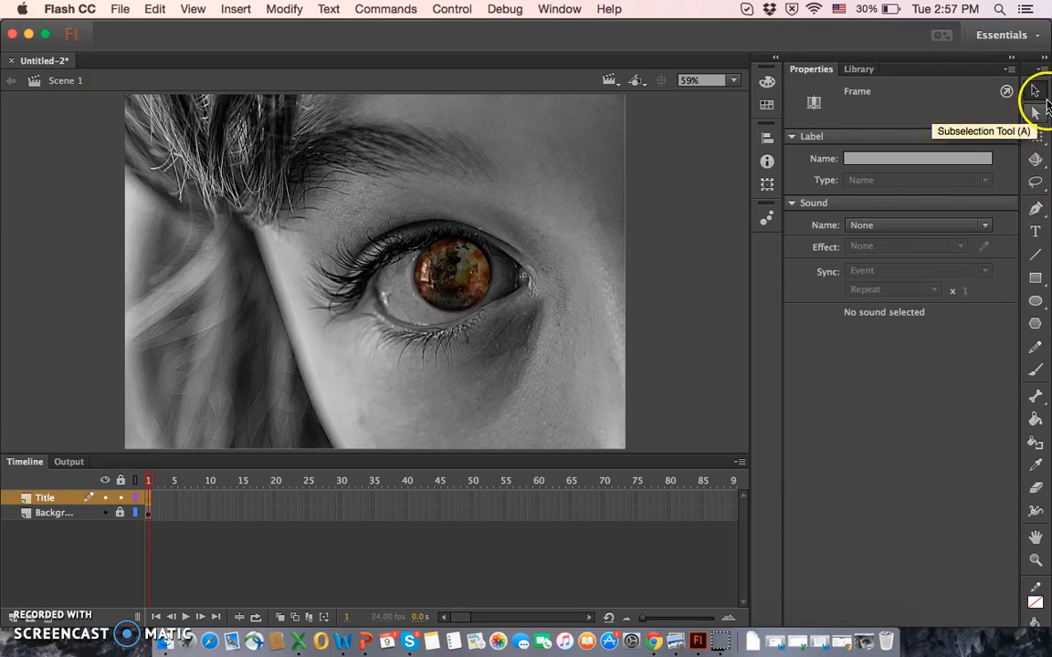
left_click(1034, 235)
left_click_drag(306, 98, 589, 202)
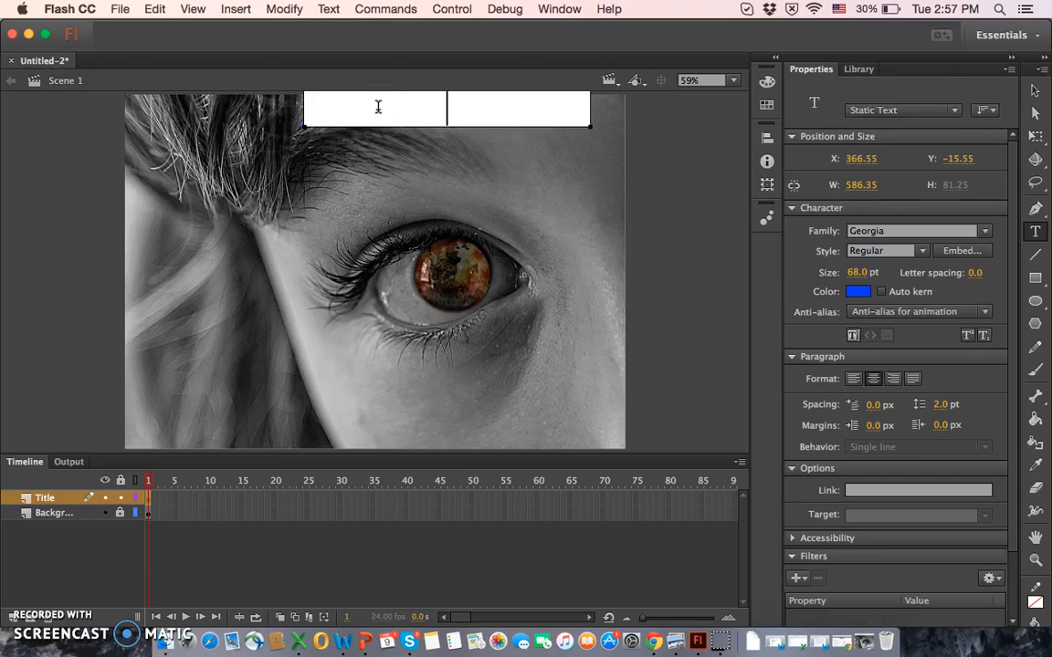
type("In the E")
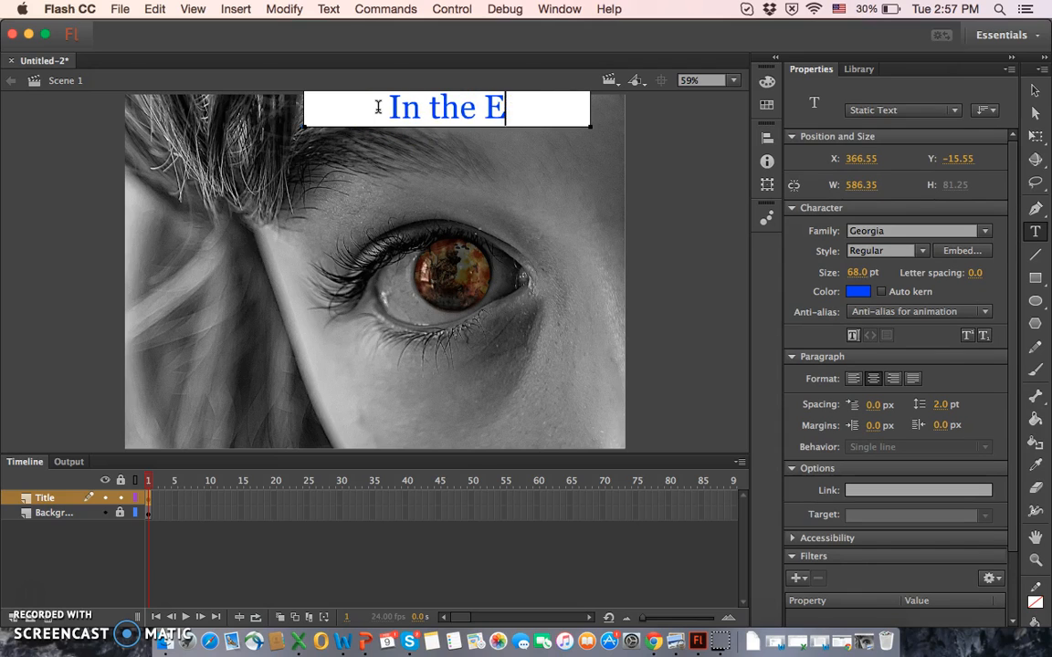
type("yes Of A")
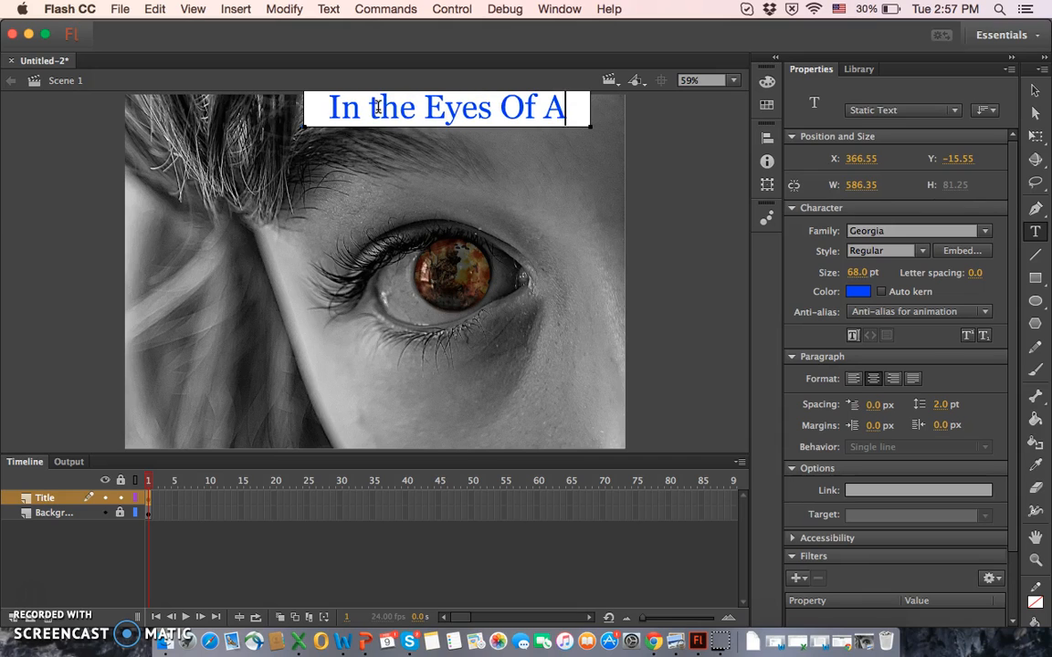
type(" Child")
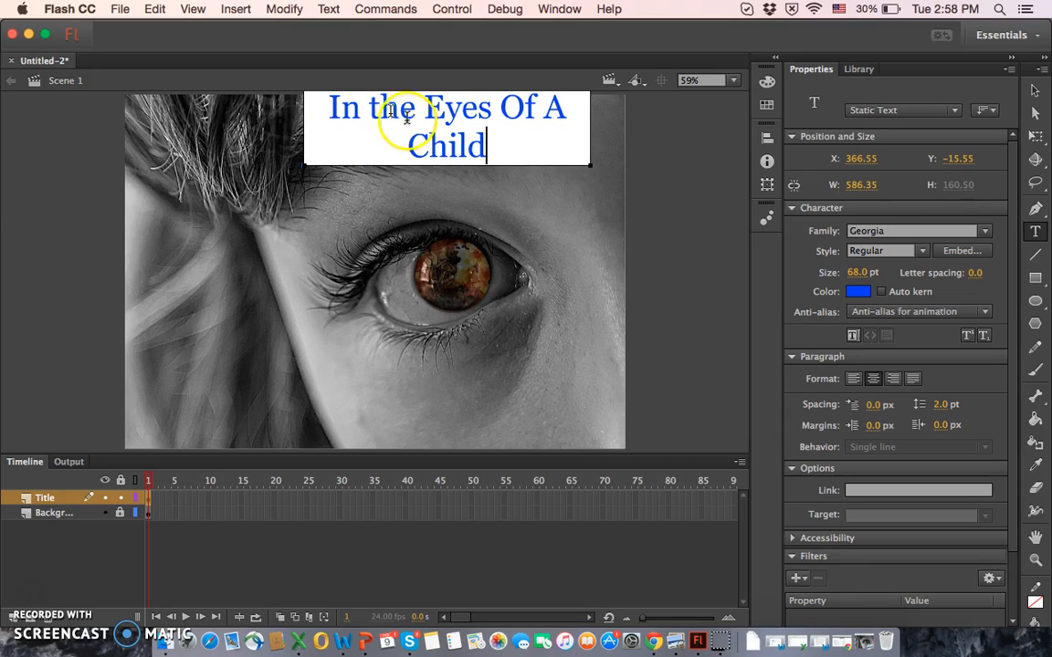
Step: Capitalize "the" in the title text so it reads "In The Eyes Of A Child"
left_click(387, 107)
key("BackSpace")
type("T")
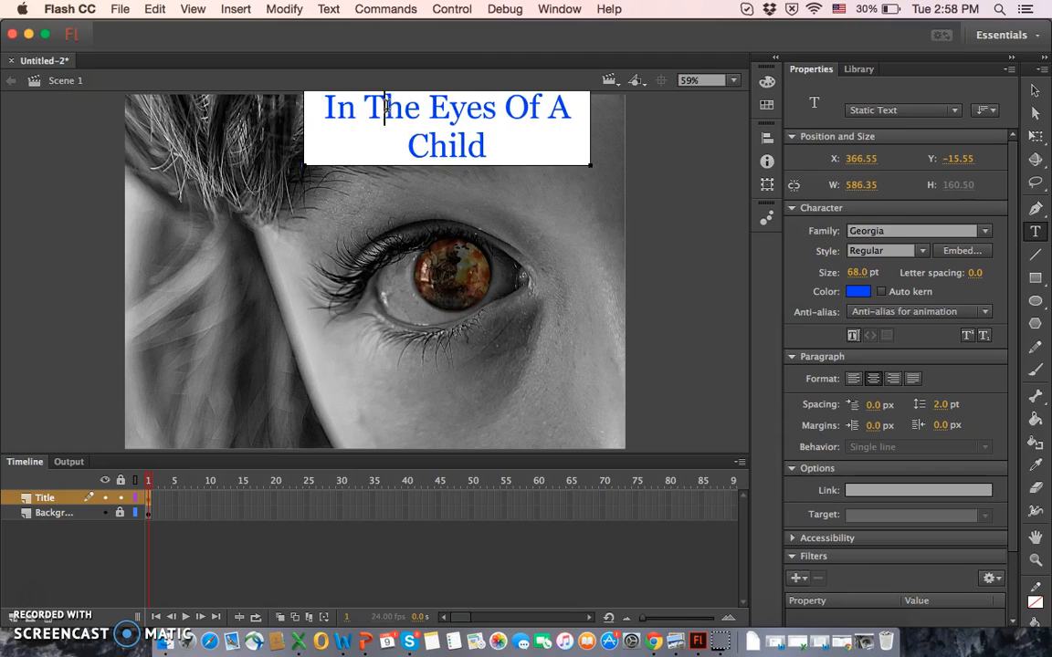
Step: Set the whole title text to the light orange color #FF9933 and a size of 50 pt
left_click_drag(491, 145, 286, 109)
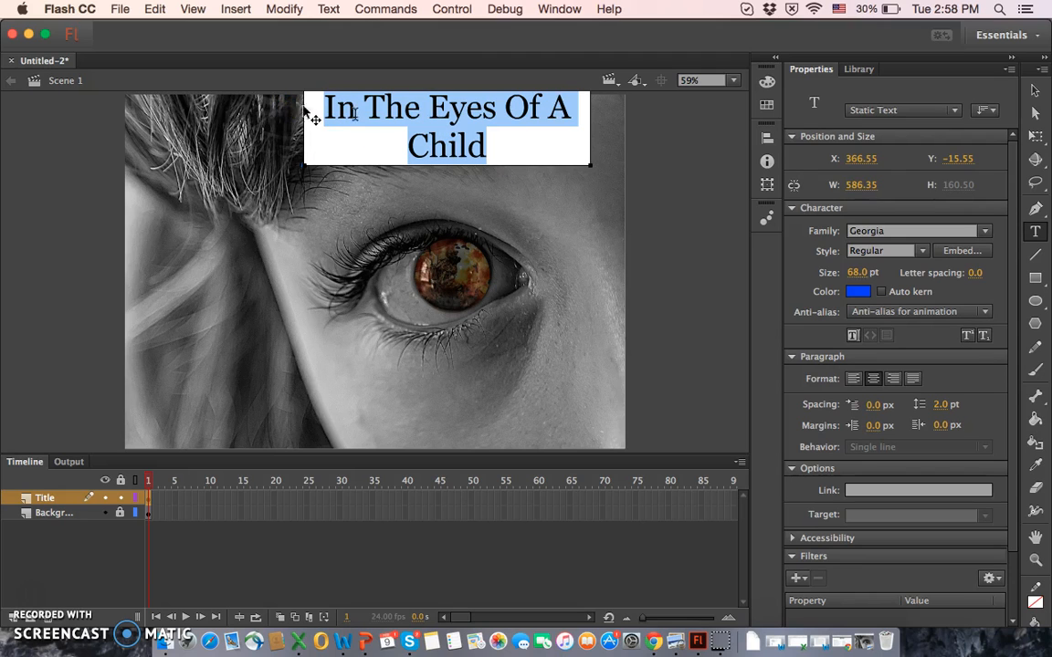
left_click(863, 294)
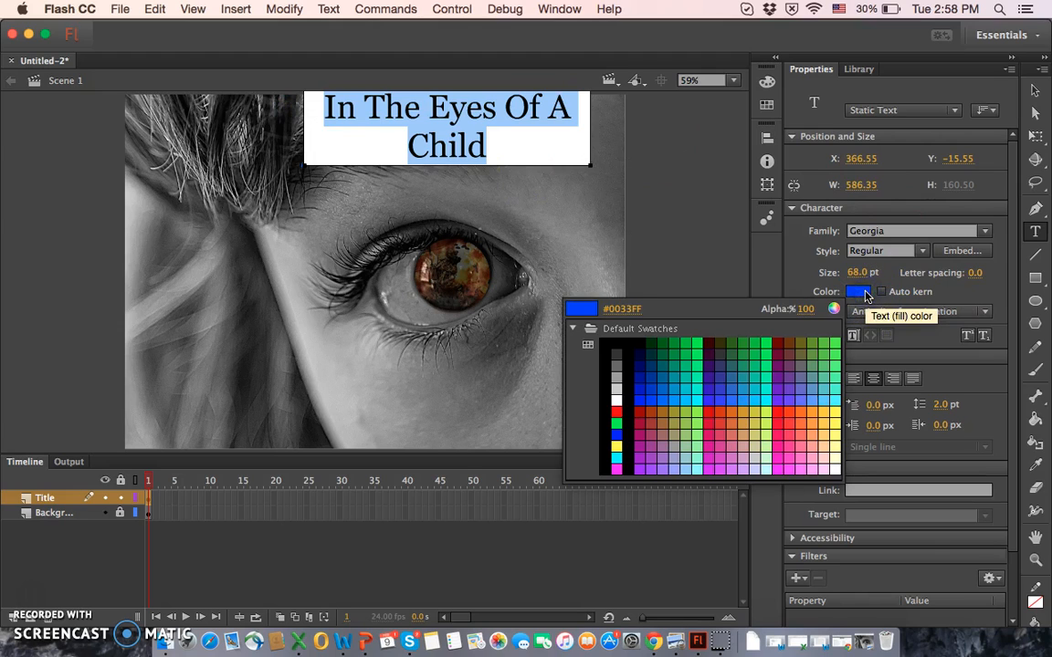
left_click(810, 419)
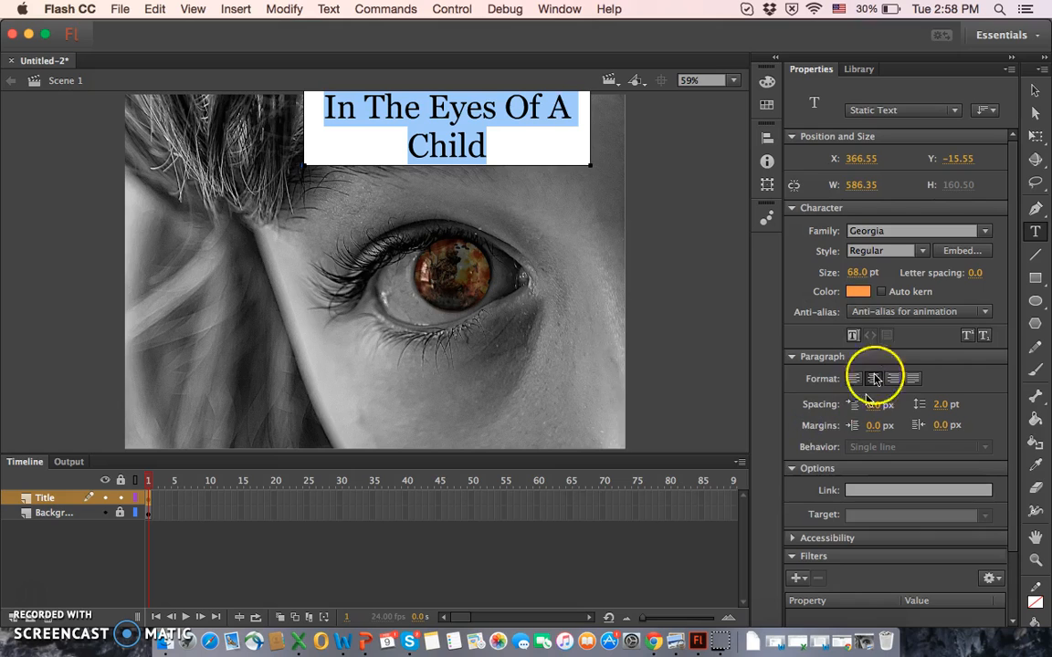
left_click(860, 273)
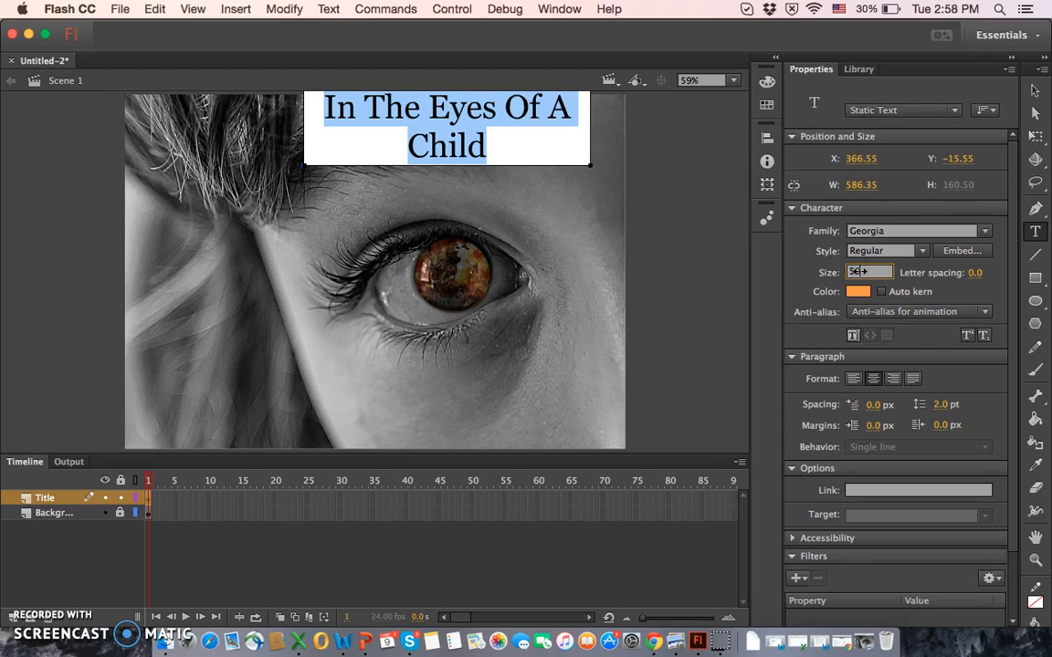
key("Return")
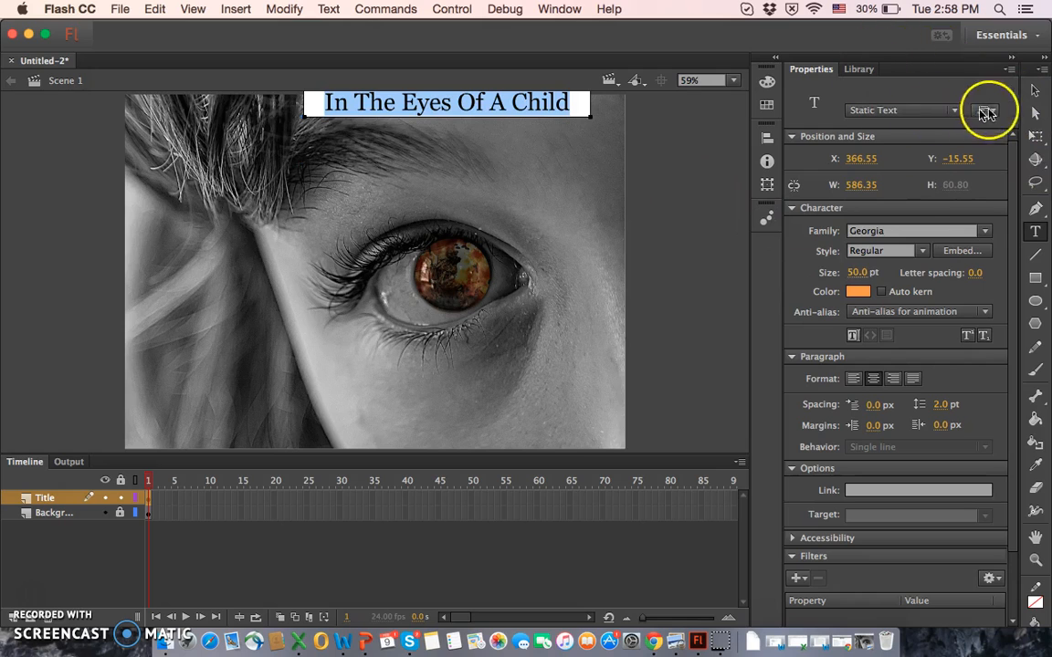
Step: Move the title text box down to about Y 58.5 and add a Drop Shadow filter to it
left_click(1034, 93)
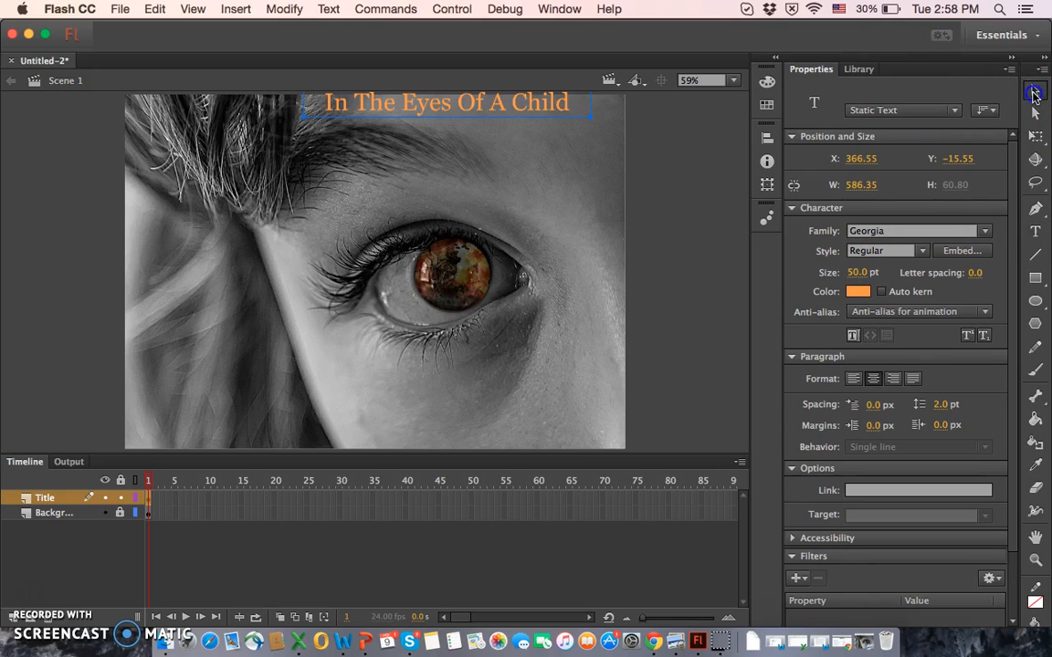
left_click_drag(469, 118, 475, 142)
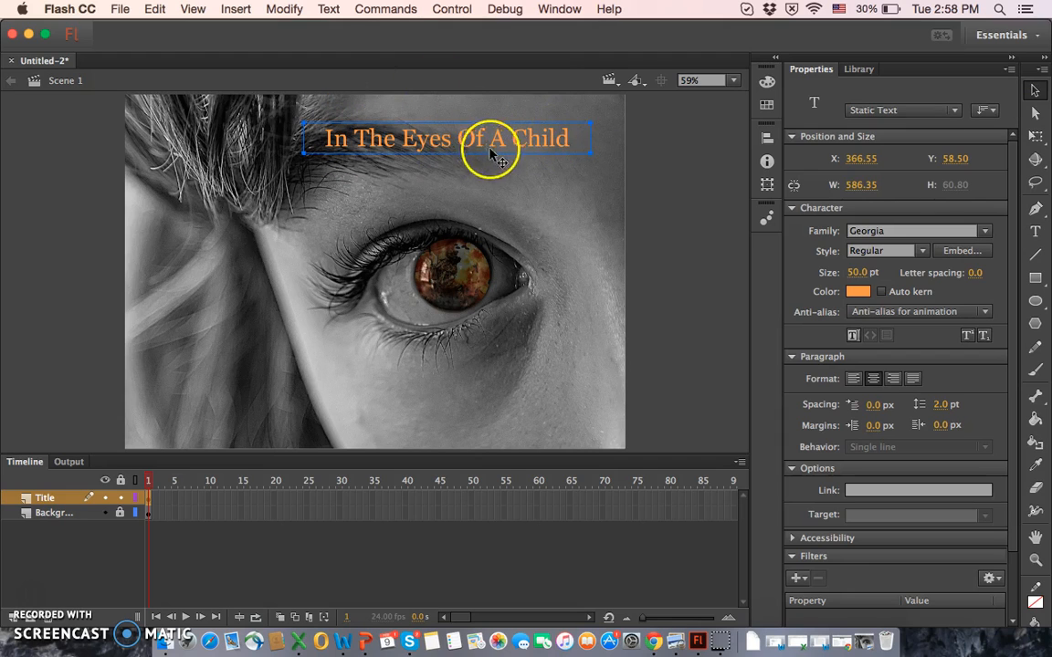
left_click(797, 580)
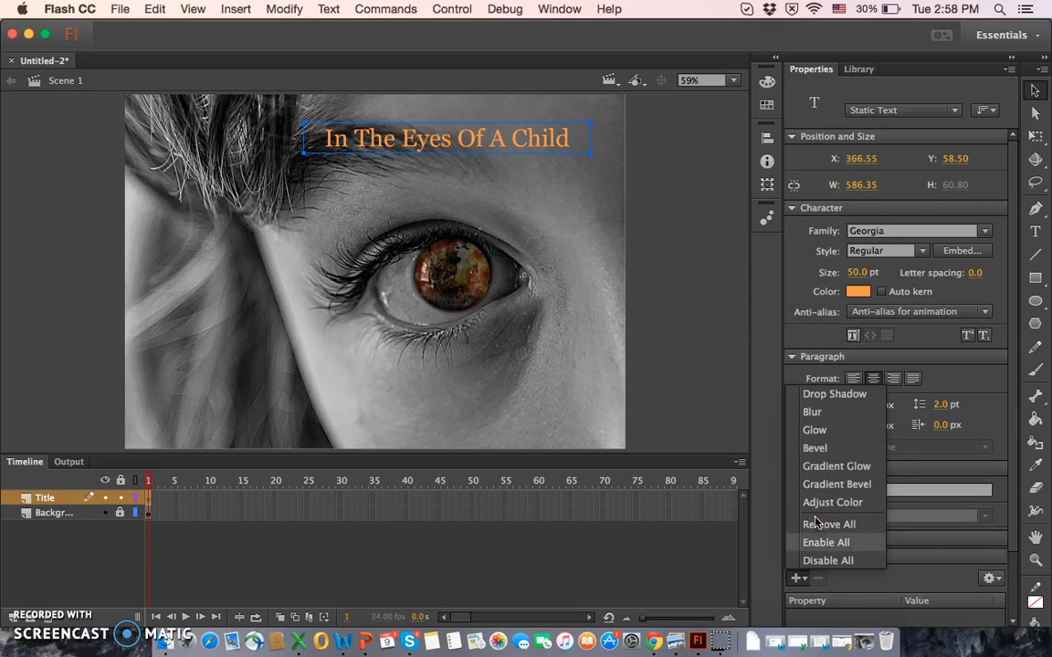
left_click(837, 395)
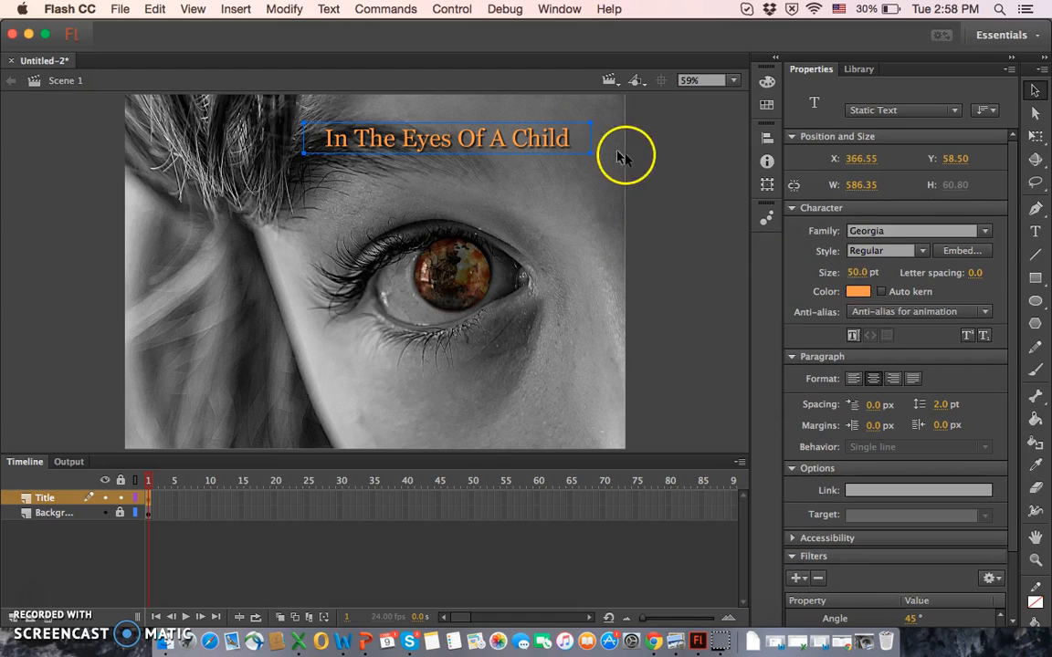
Step: Recolor the whole title text to the darker orange #FF6600 and deselect the text box
double_click(564, 139)
left_click_drag(568, 139, 301, 152)
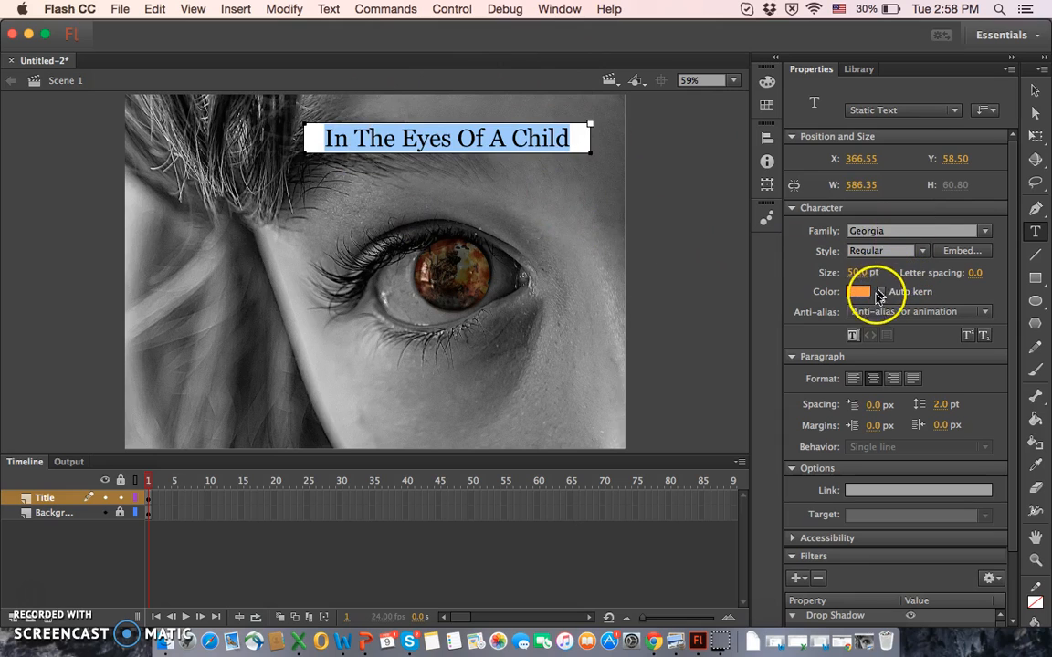
left_click(861, 292)
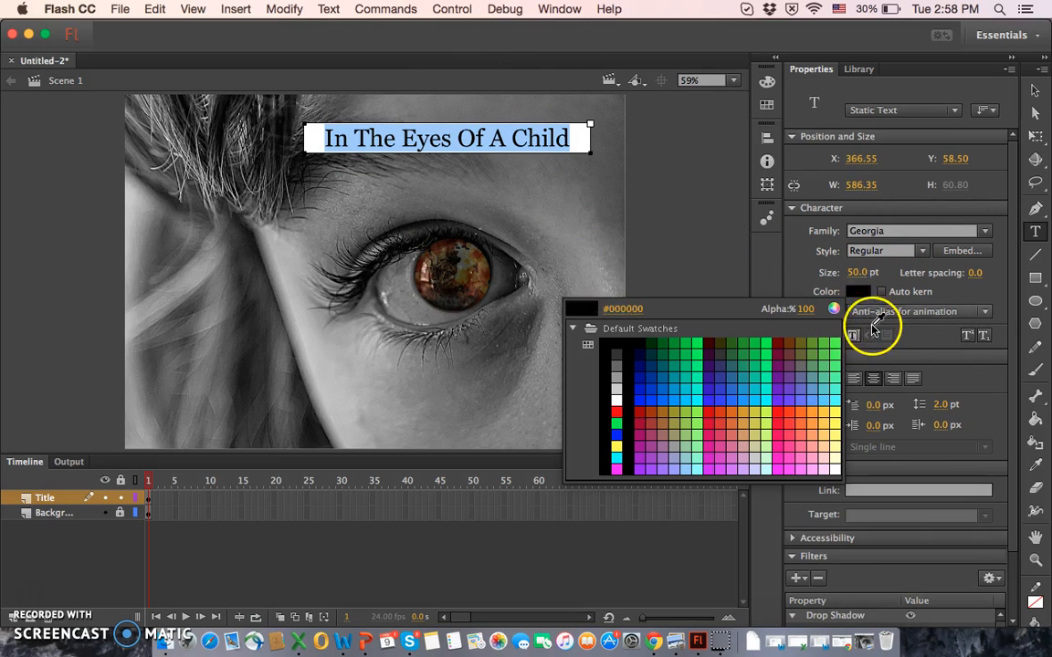
left_click(803, 408)
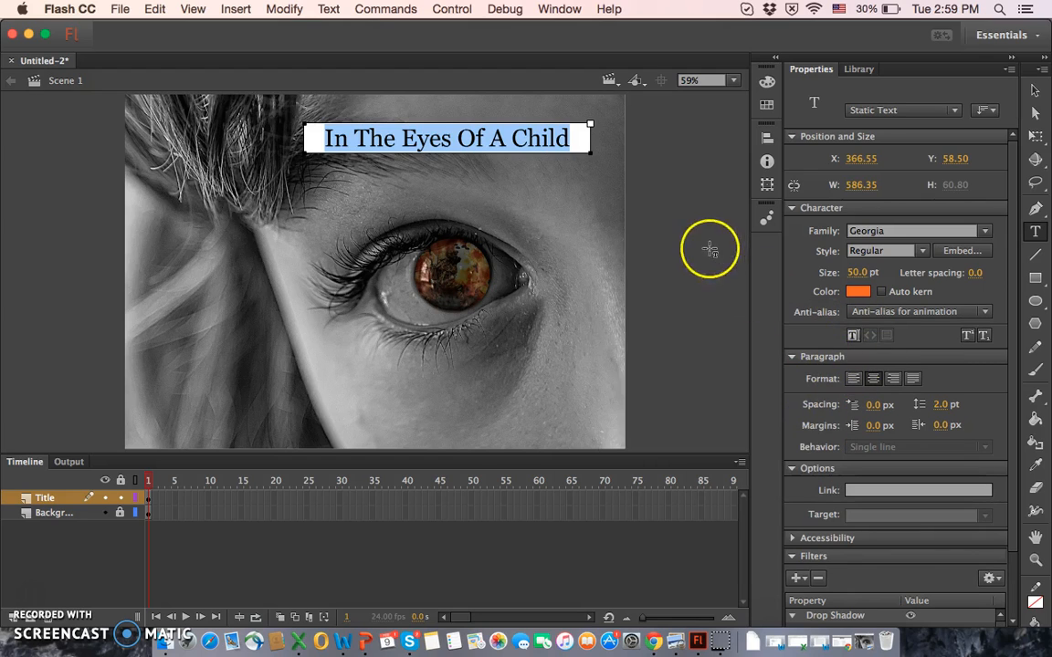
left_click(1036, 89)
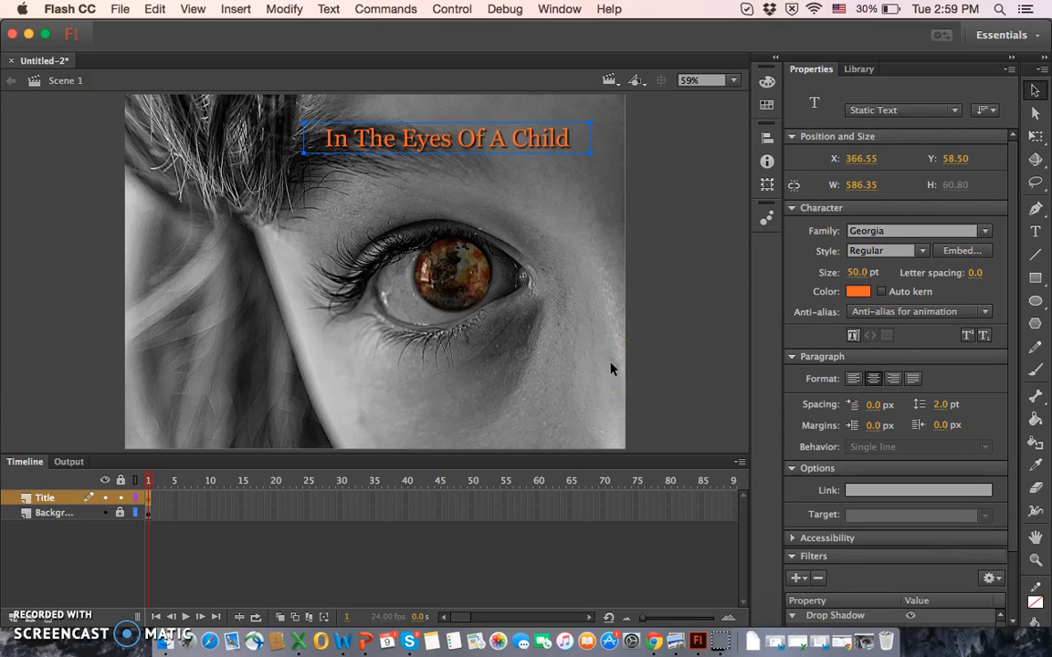
left_click(596, 288)
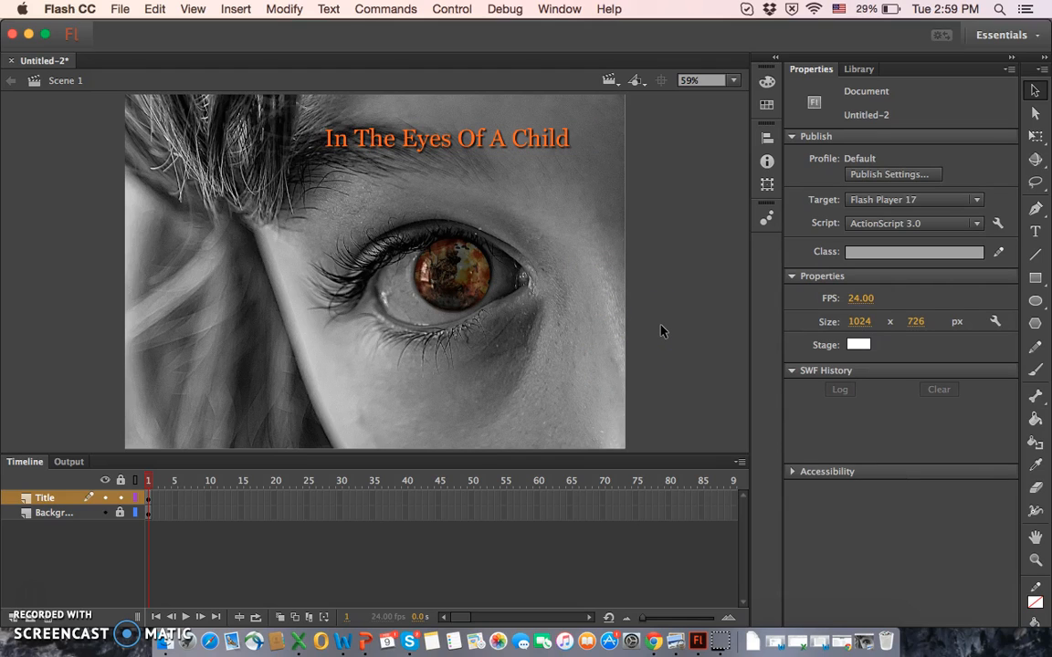
Step: Lock the Title layer and add a new layer above it named Buttons
left_click(119, 499)
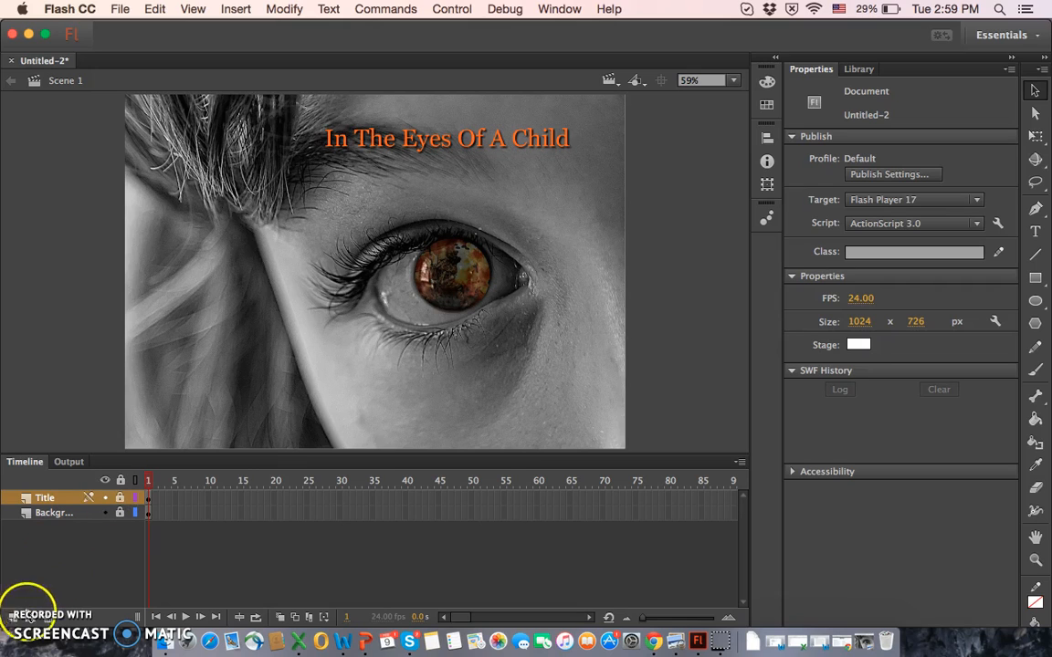
left_click(13, 621)
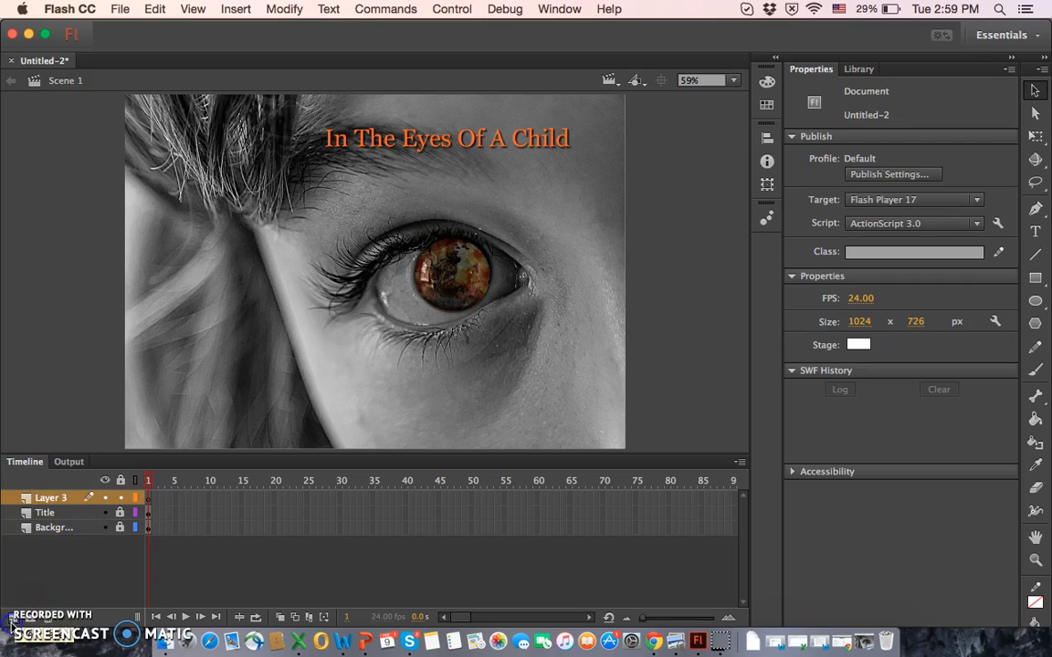
left_click(57, 500)
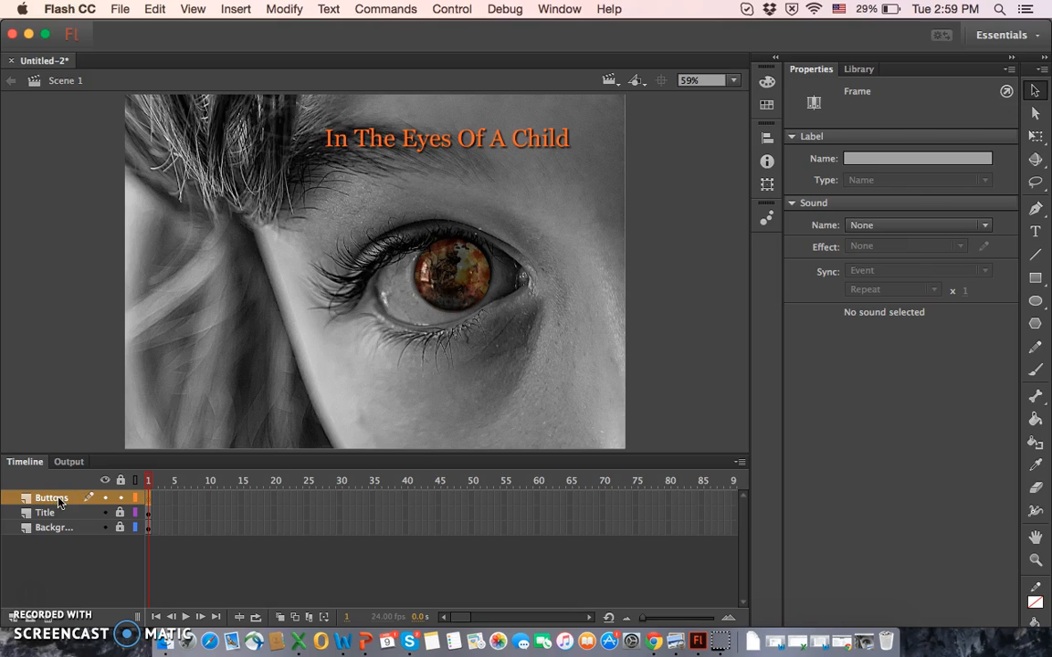
Step: Place armed-forces-60780_640.jpg from the library in the lower-left area of the stage on the Buttons layer
left_click(858, 70)
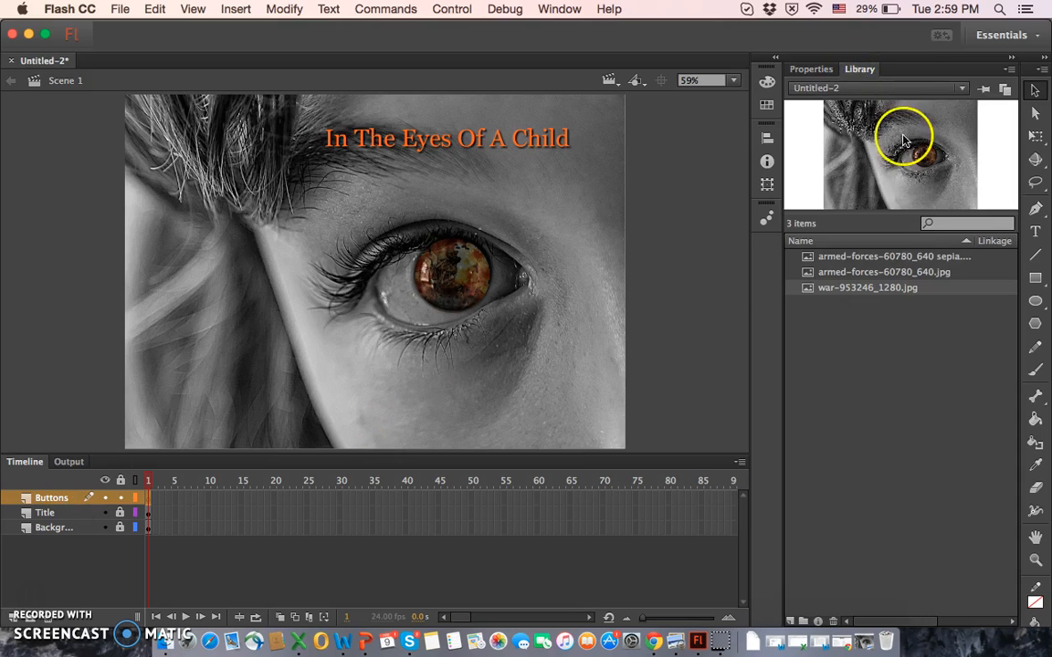
left_click(910, 274)
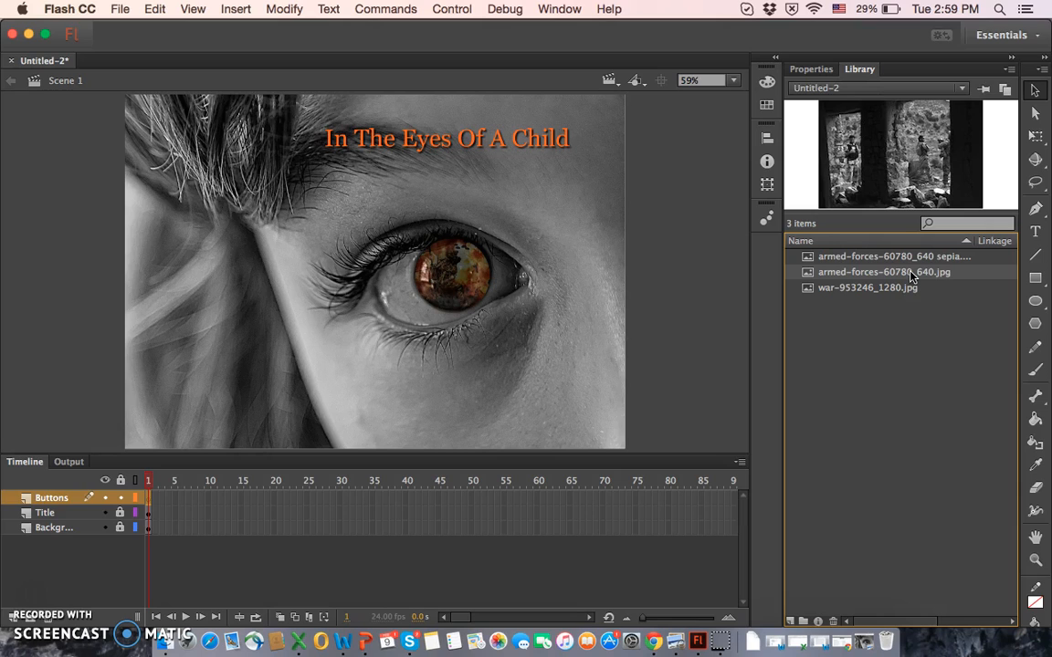
left_click_drag(910, 274, 229, 373)
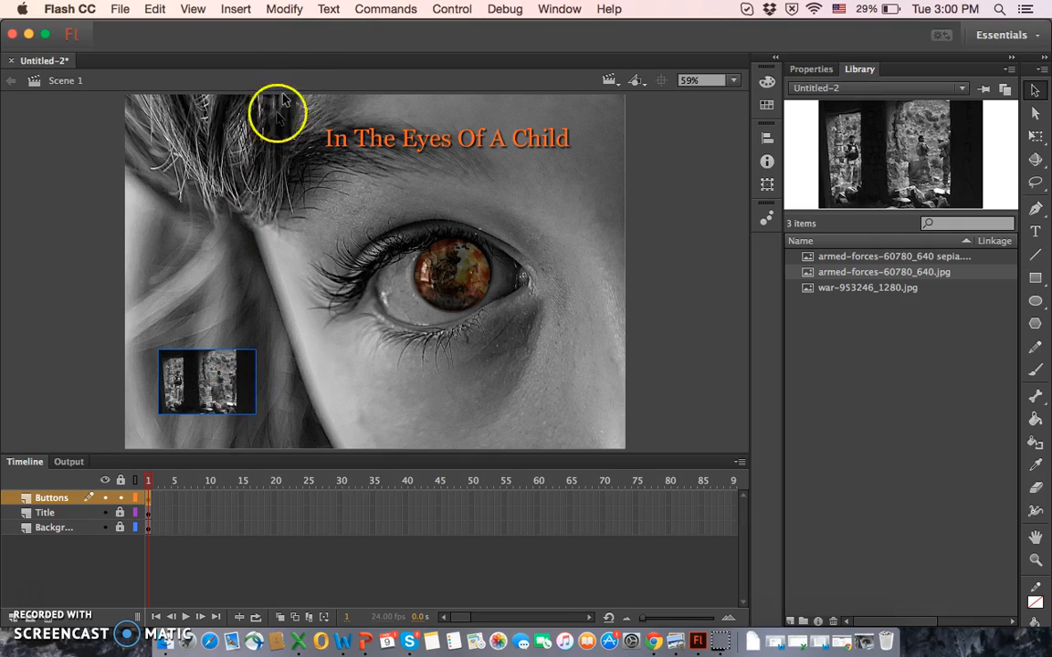
Step: Convert the placed armed-forces image to a symbol of type Button, keeping the default name Symbol 1
left_click(285, 9)
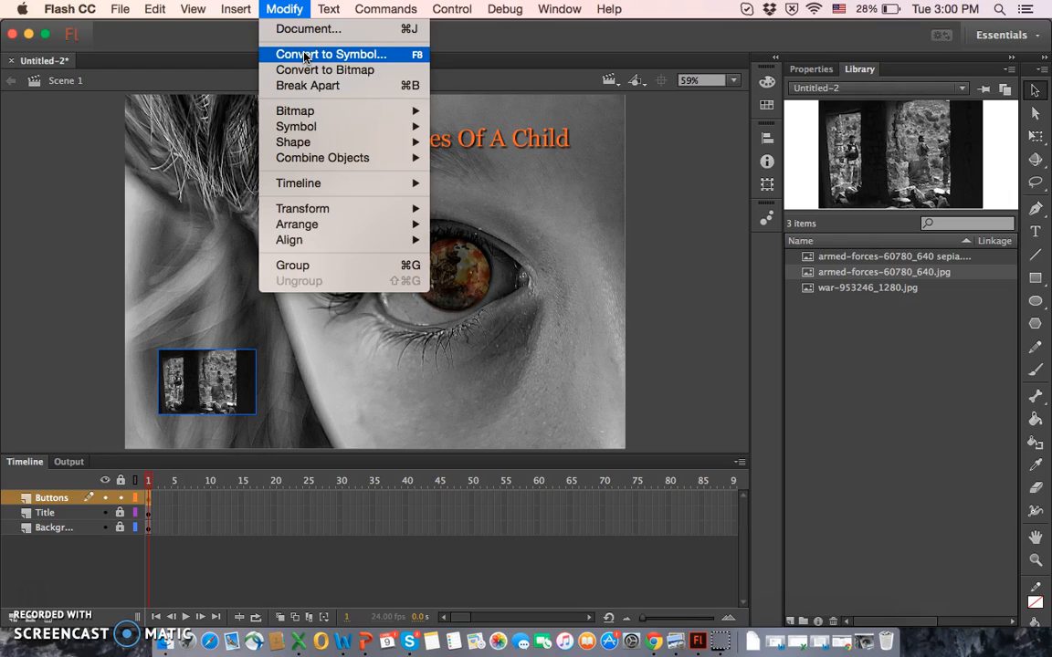
left_click(305, 55)
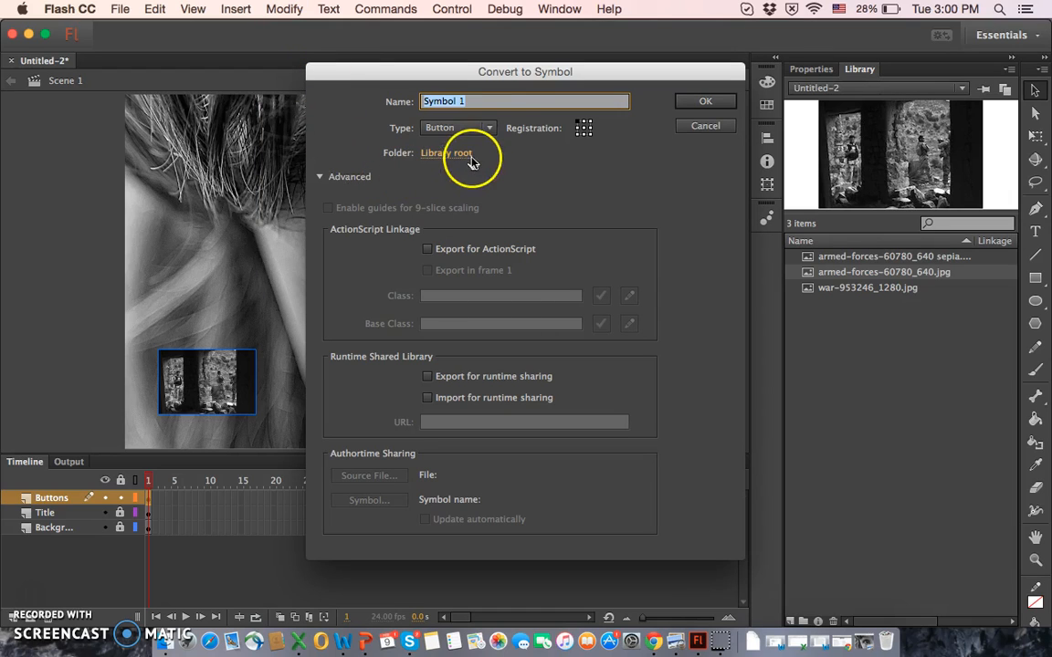
left_click(490, 129)
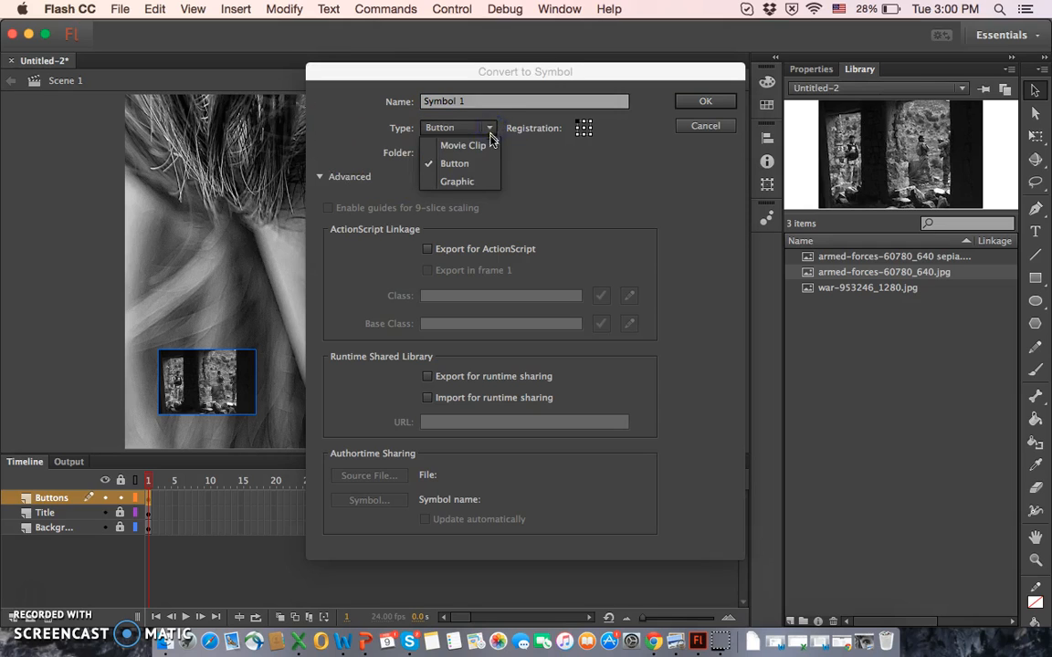
left_click(486, 163)
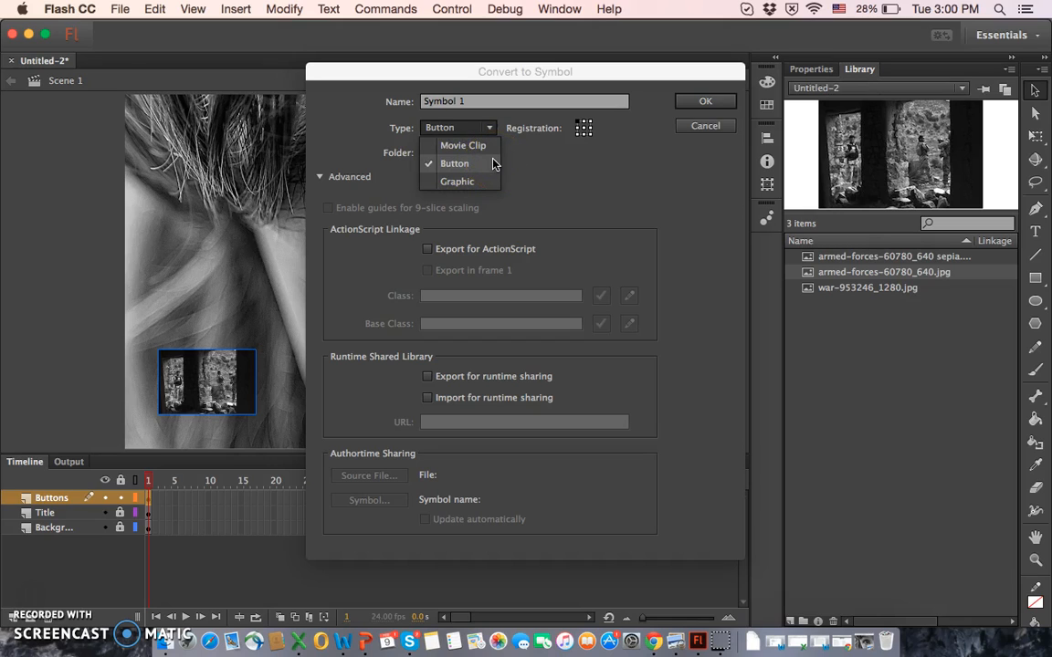
left_click(493, 163)
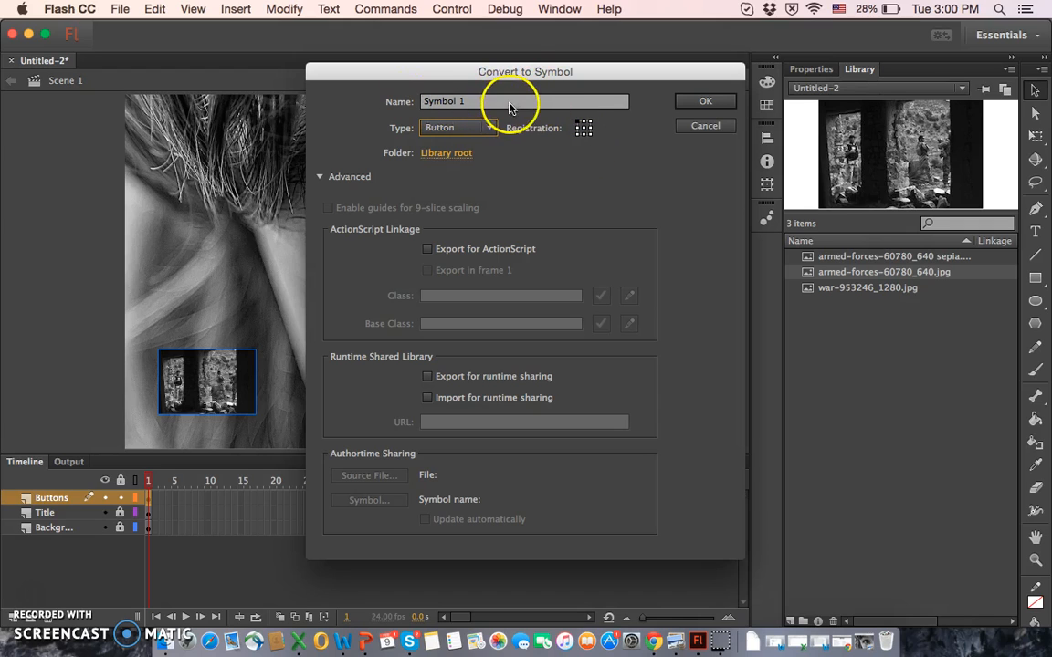
left_click(707, 103)
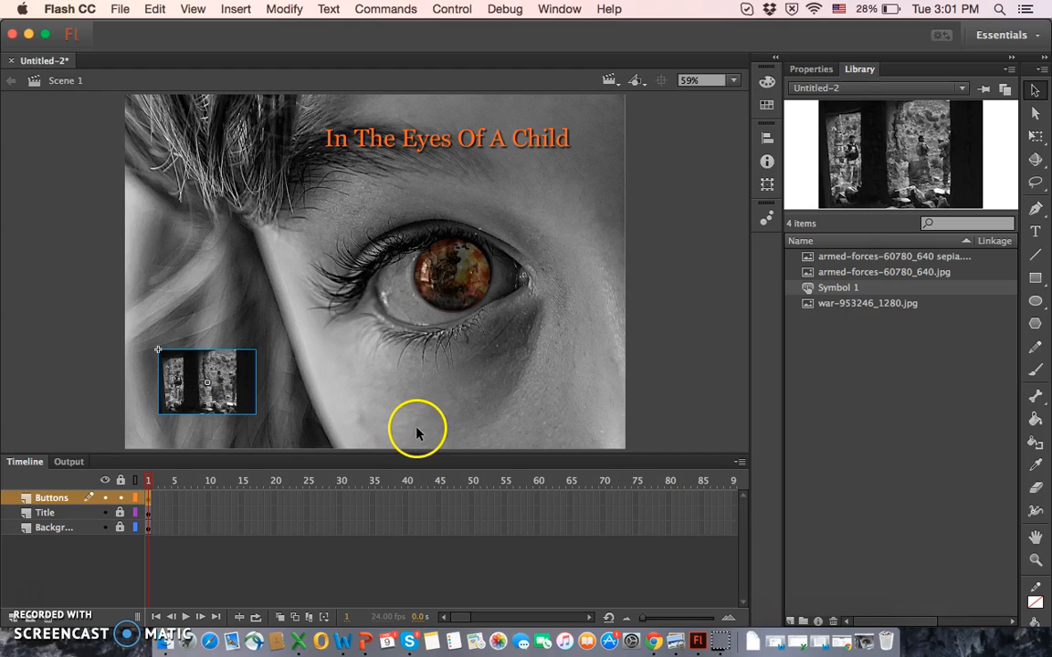
Step: Open the button symbol for editing in place and insert a keyframe in its Over state
double_click(244, 390)
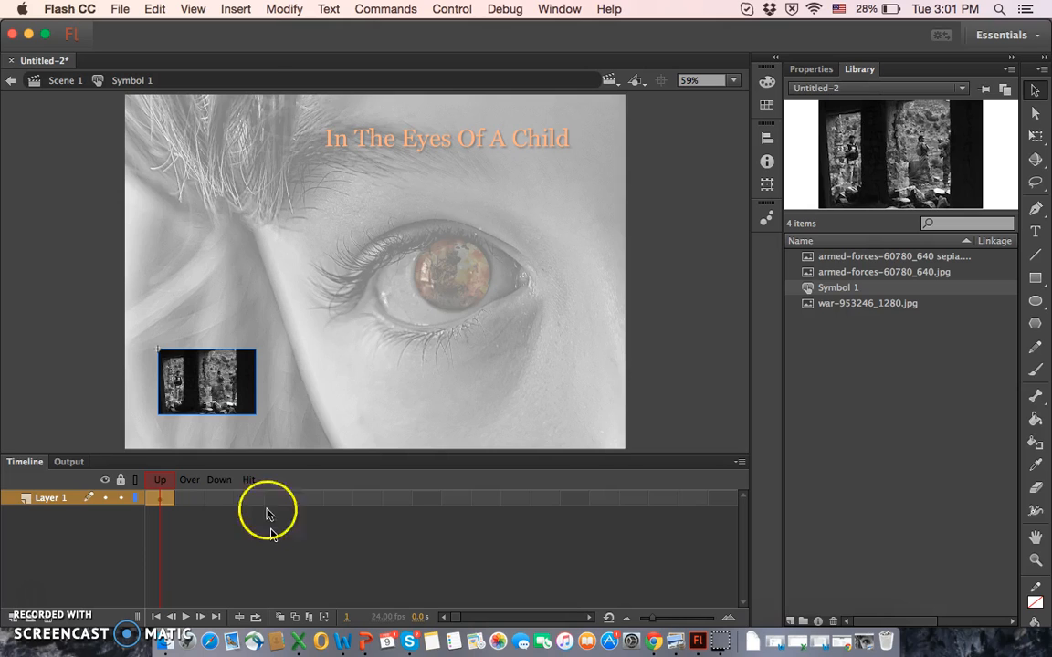
left_click(238, 13)
mouse_move(270, 116)
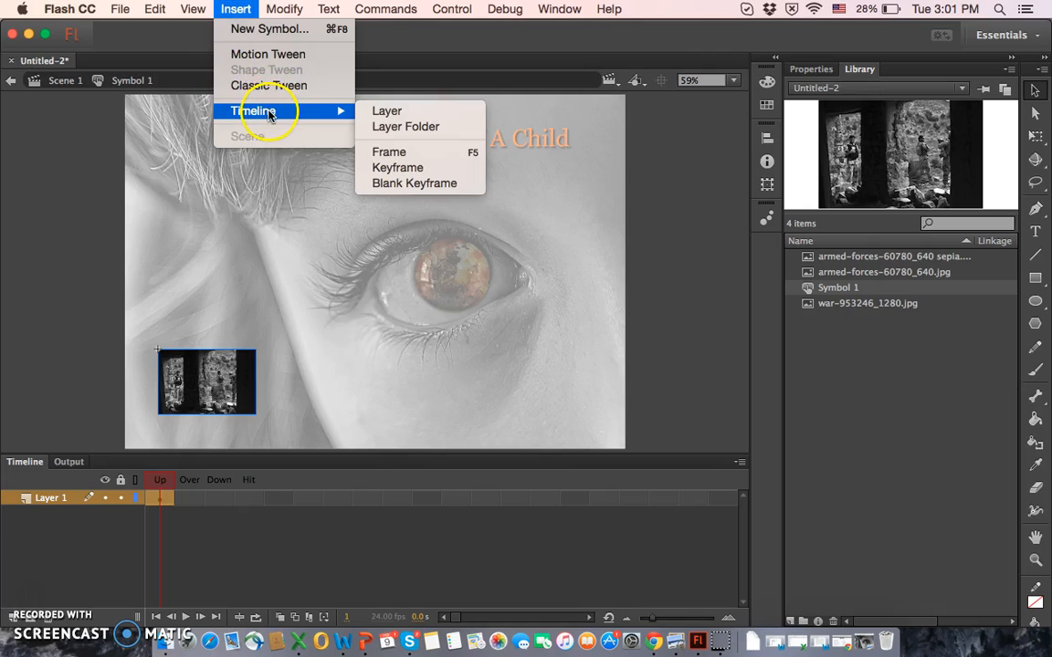
left_click(415, 172)
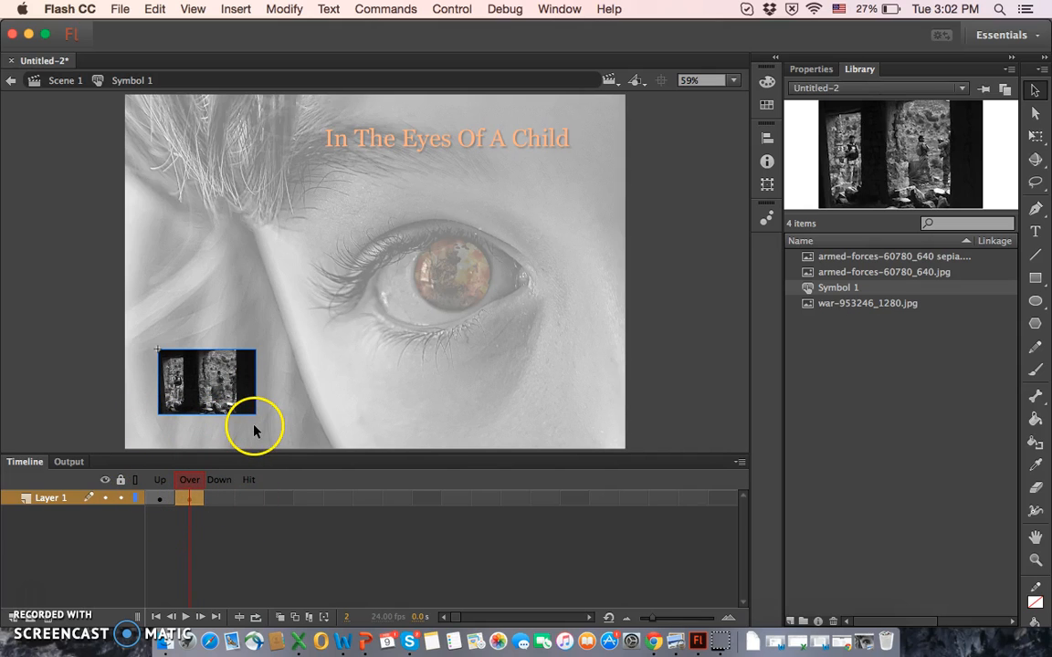
Step: Swap the Over state's bitmap for armed-forces-60780_640 sepia.jpeg and compare it with the Up state
left_click(816, 72)
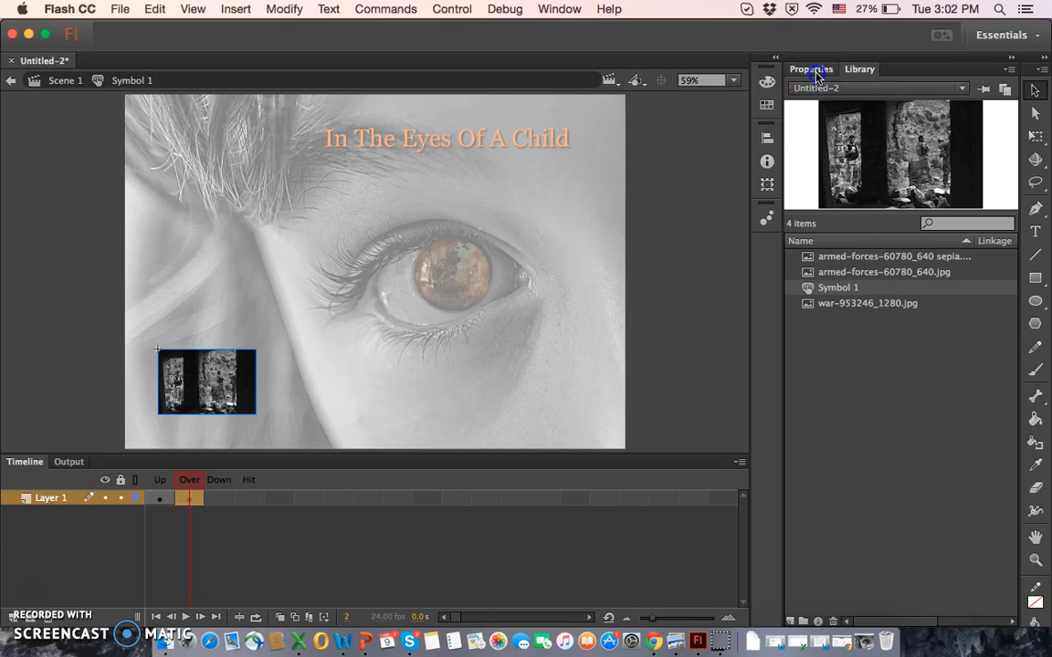
left_click(953, 143)
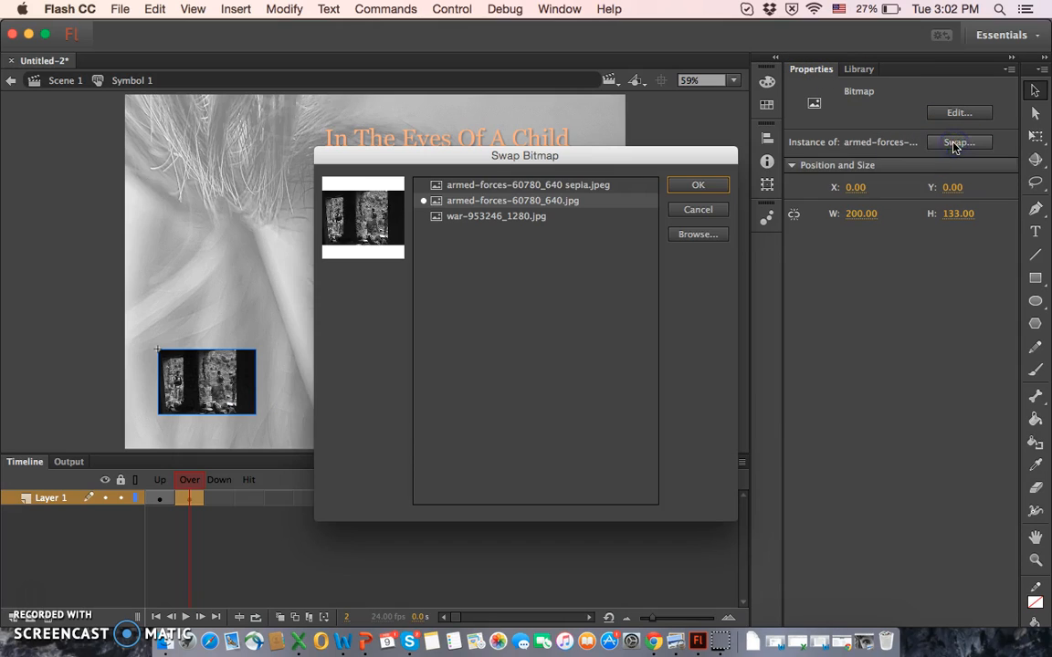
left_click(581, 187)
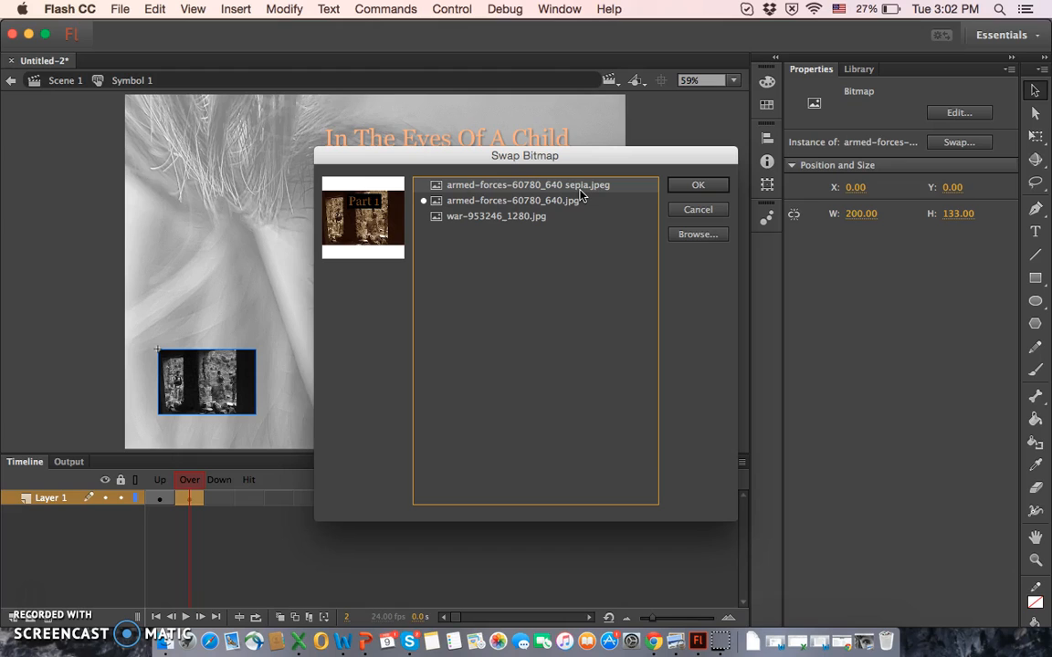
left_click(702, 185)
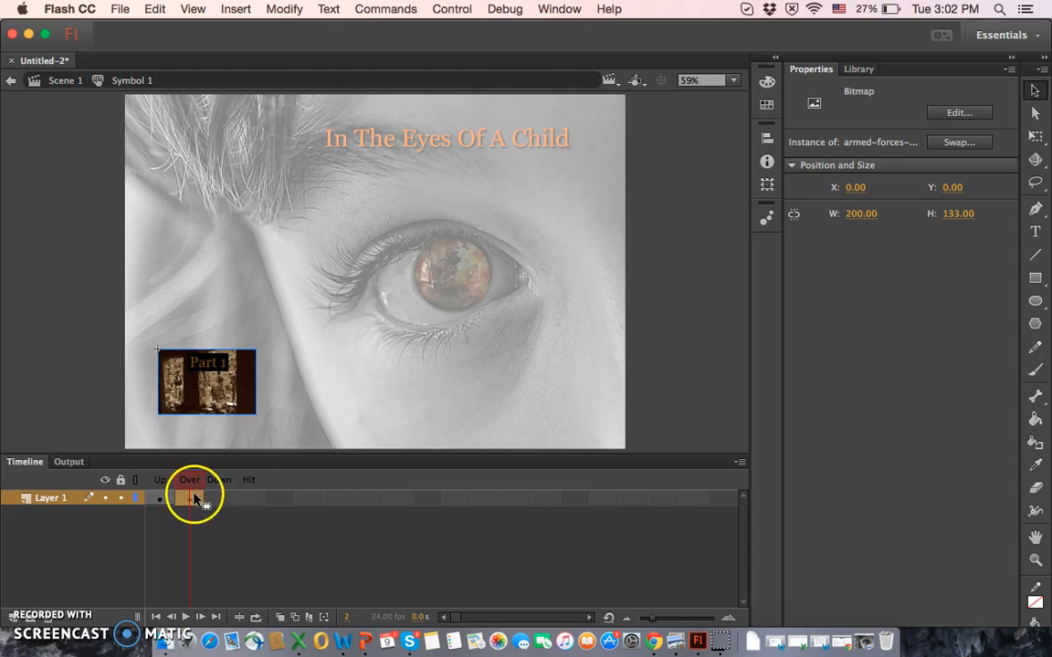
left_click(164, 486)
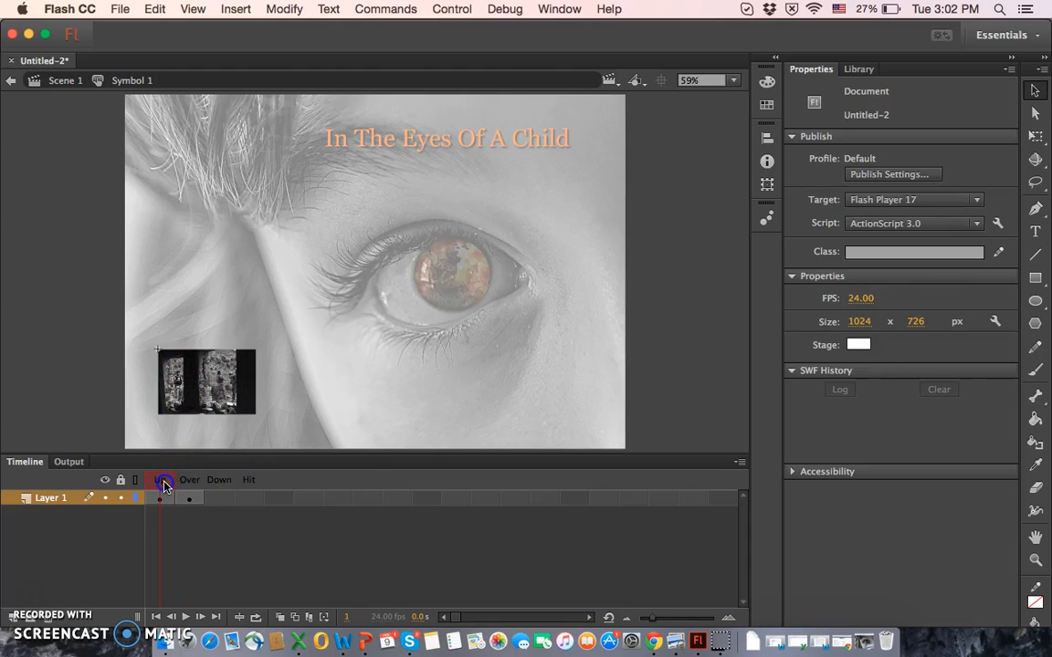
Step: Compare the button symbol's Up and Over states in its timeline and return to Scene 1
left_click(188, 487)
left_click(160, 487)
left_click(189, 487)
left_click(160, 482)
left_click(202, 482)
left_click(165, 485)
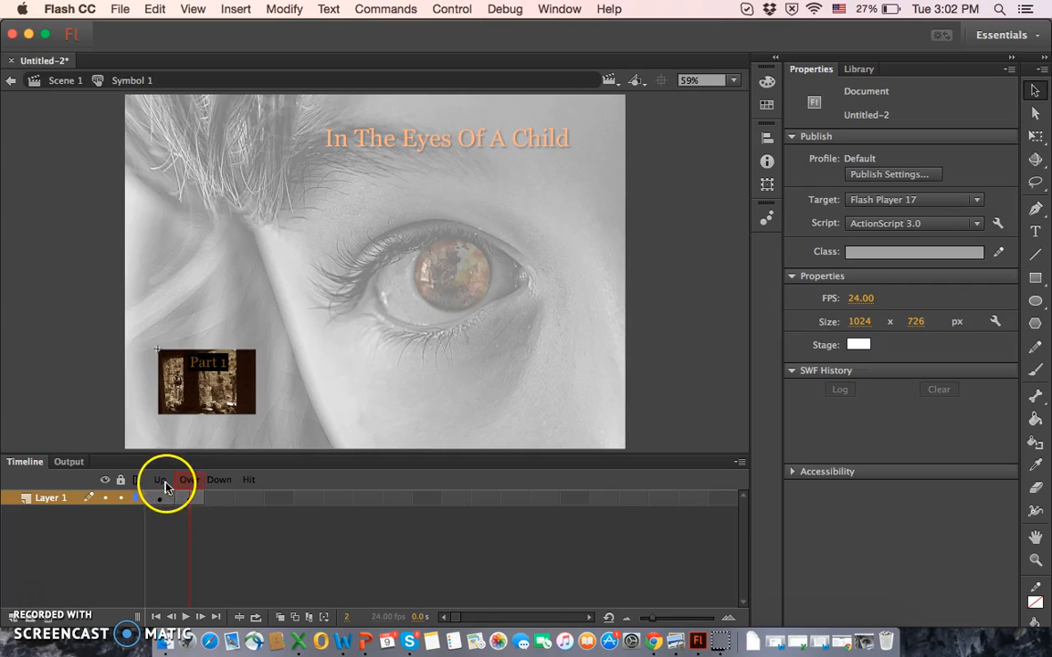
left_click(193, 486)
left_click(165, 482)
left_click(189, 481)
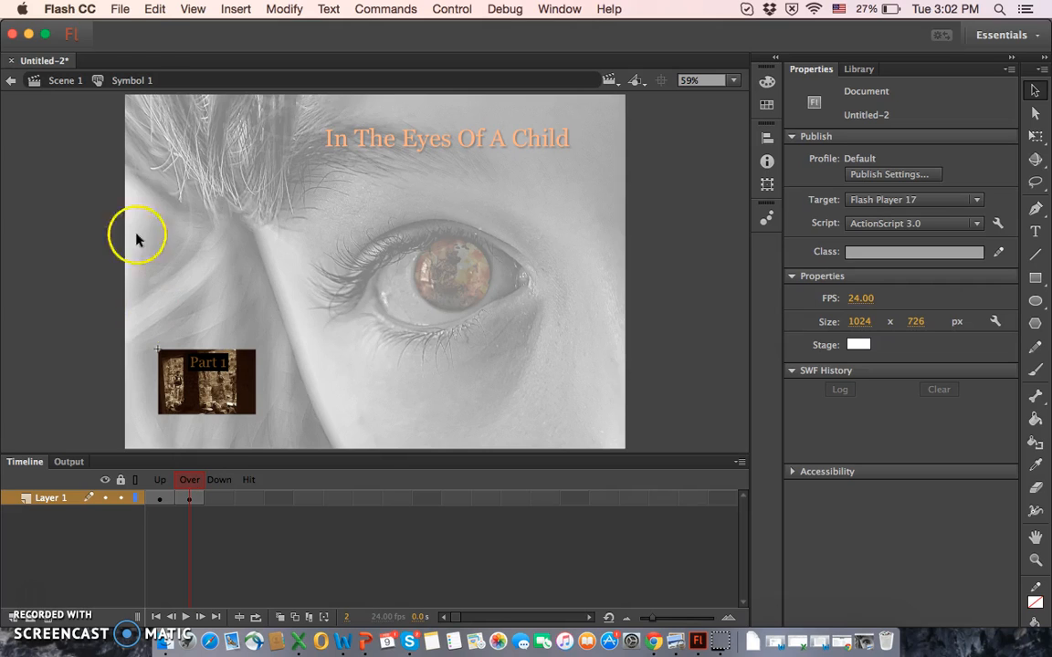
left_click(65, 80)
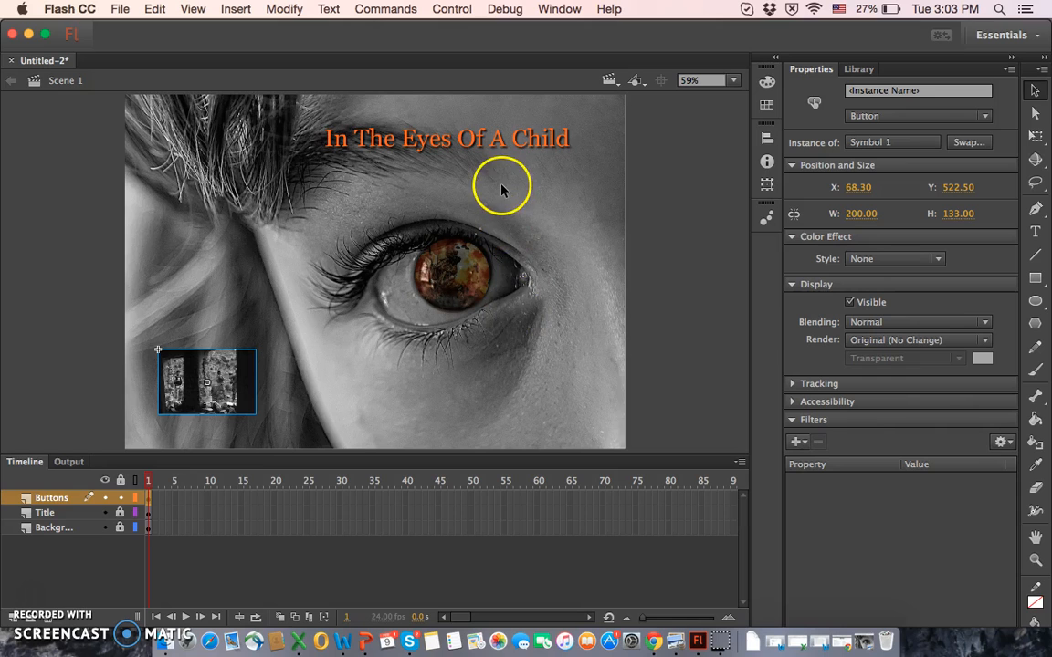
Step: Test the movie to check the button's rollover image and close the preview
left_click(451, 10)
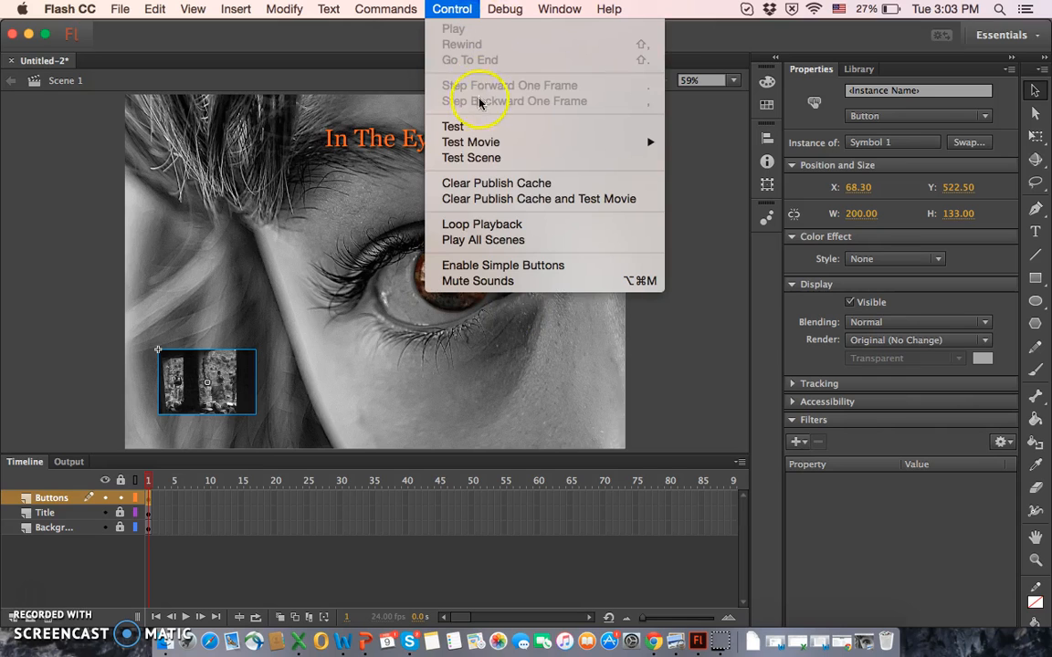
left_click(458, 128)
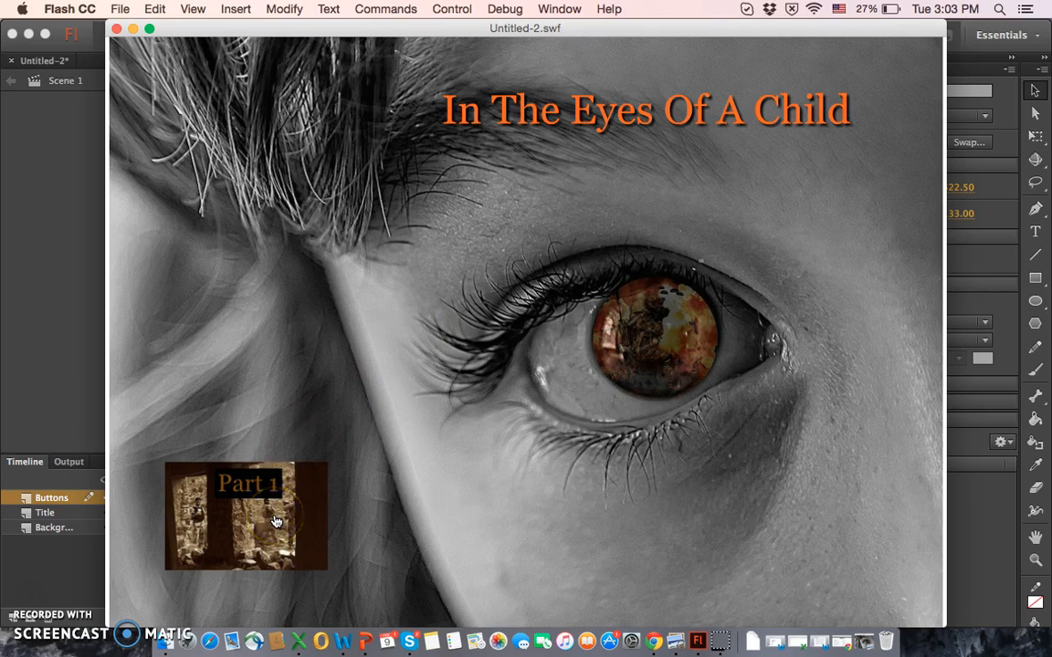
left_click(117, 31)
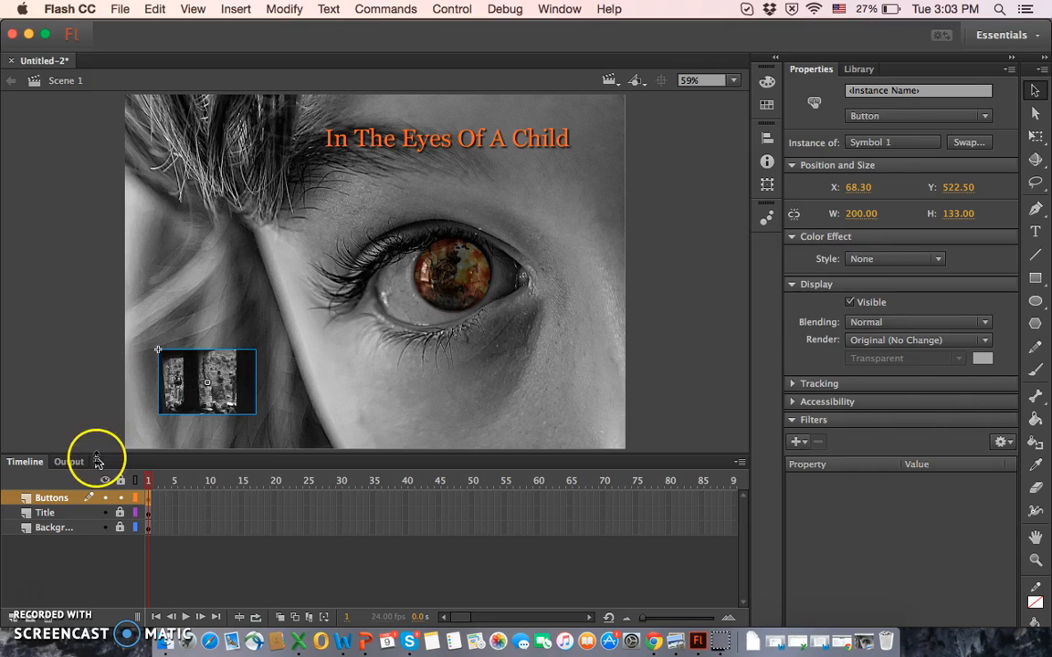
Step: Add a new layer above the Buttons layer and name it Actions
left_click(13, 620)
double_click(45, 497)
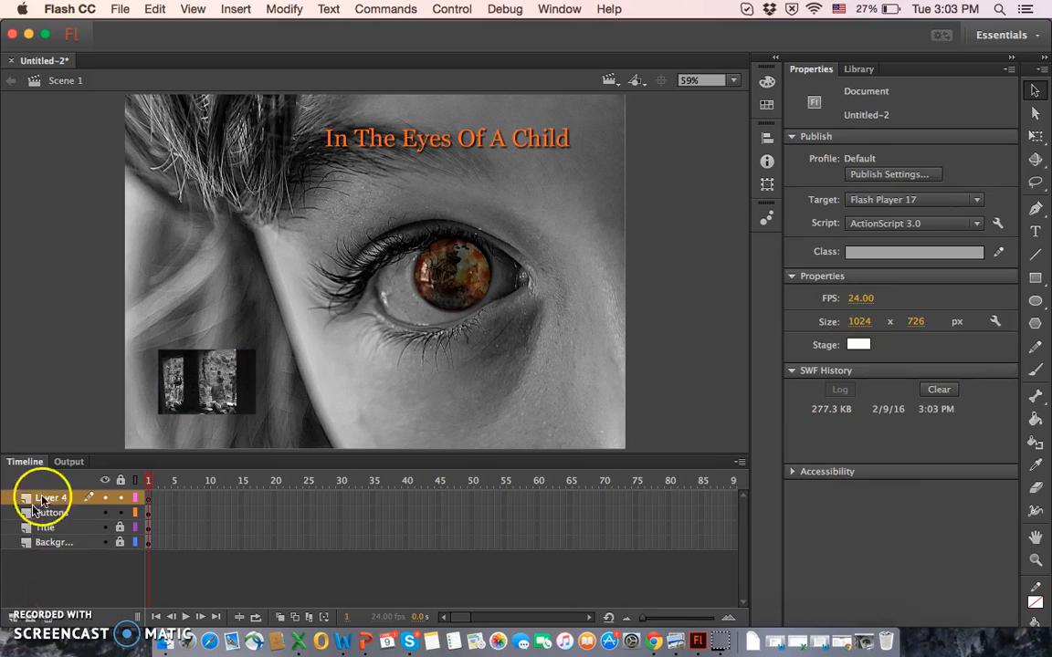
type("Action")
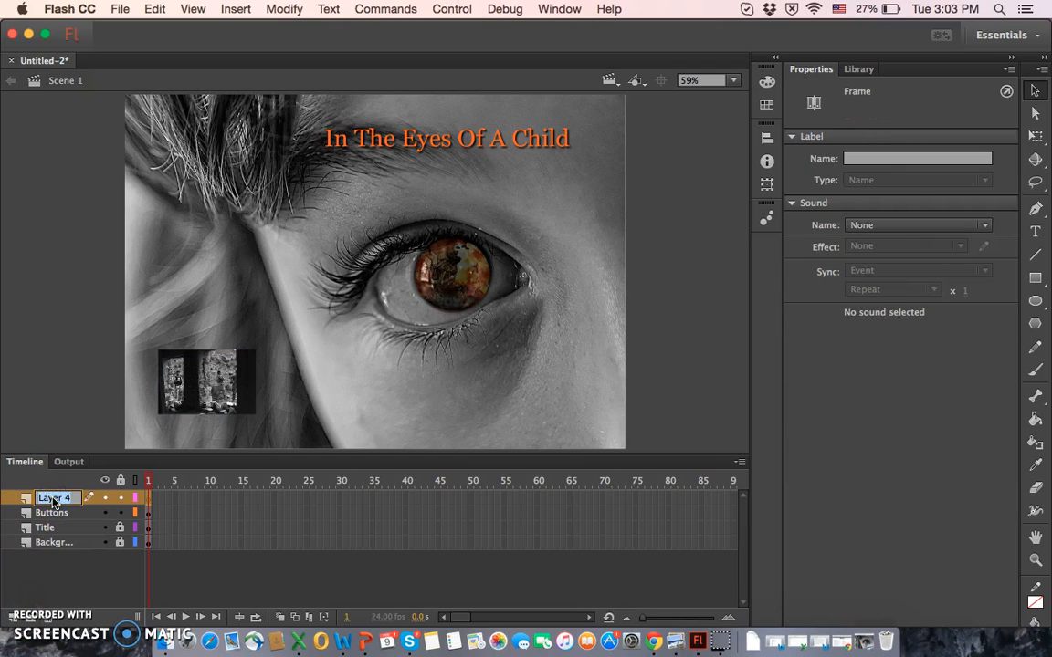
type("s")
key("Return")
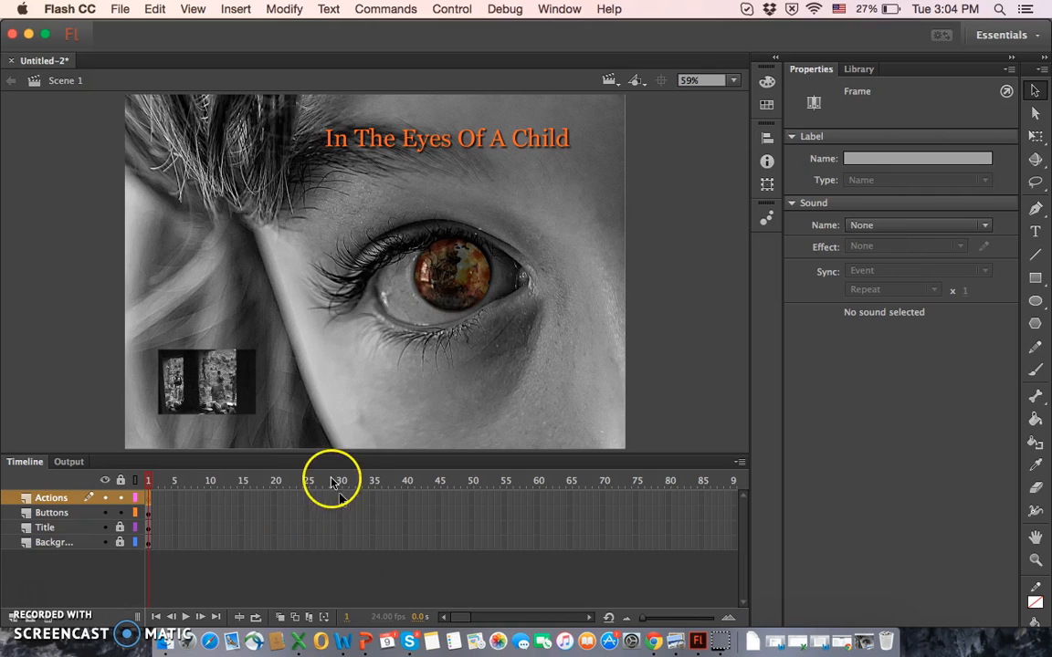
Step: Select the armed-forces button on the stage and open the Actions editor and its Code Snippets library
left_click(222, 374)
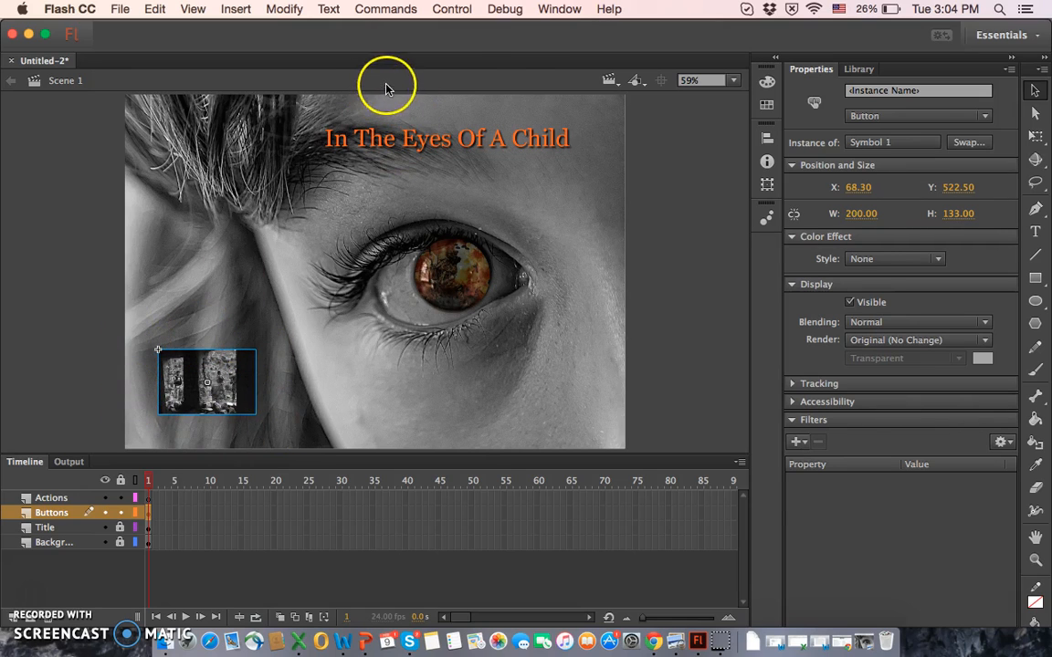
left_click(557, 11)
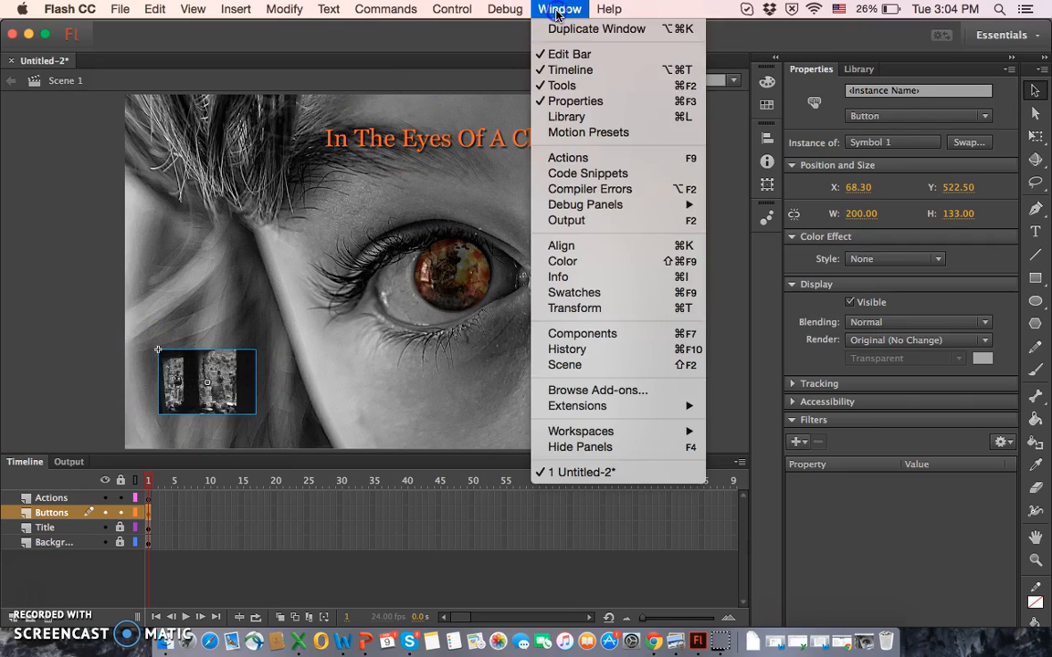
left_click(589, 160)
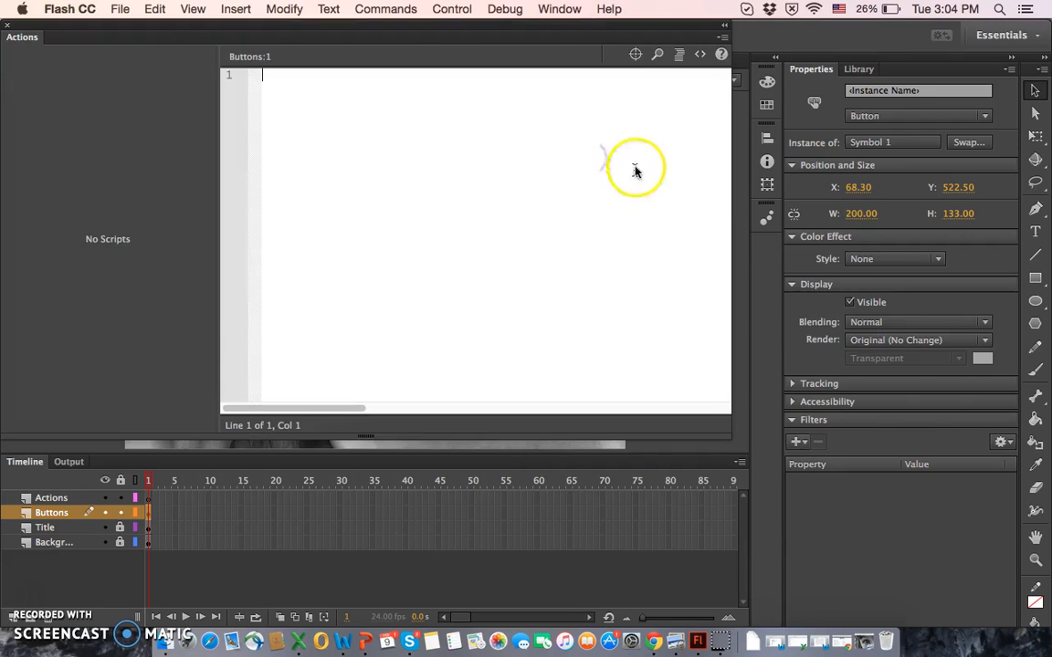
left_click_drag(488, 36, 584, 66)
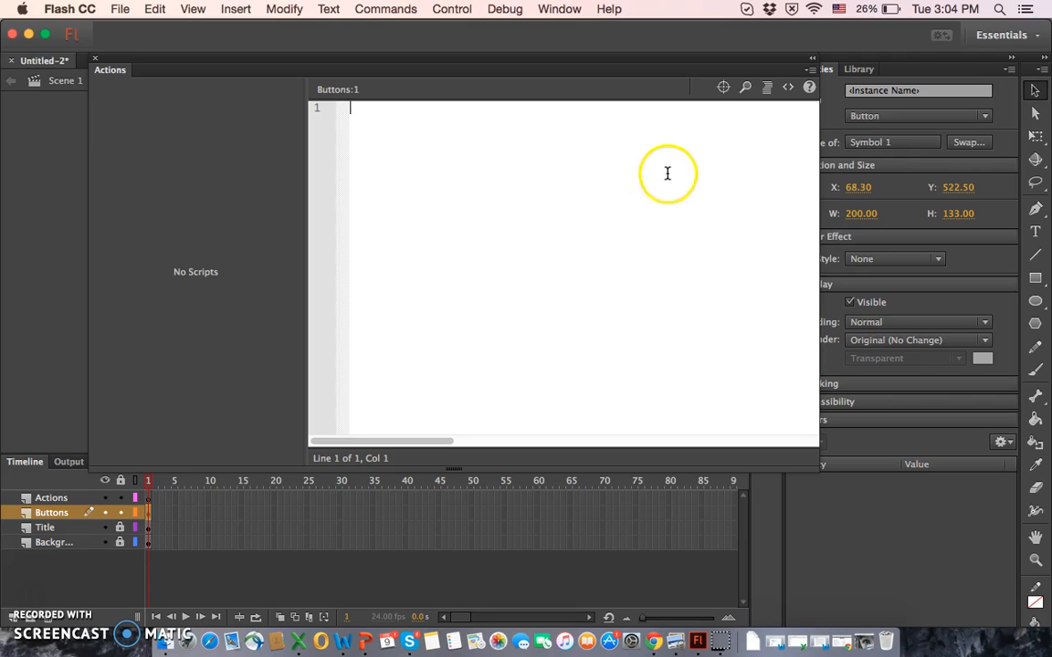
left_click(791, 91)
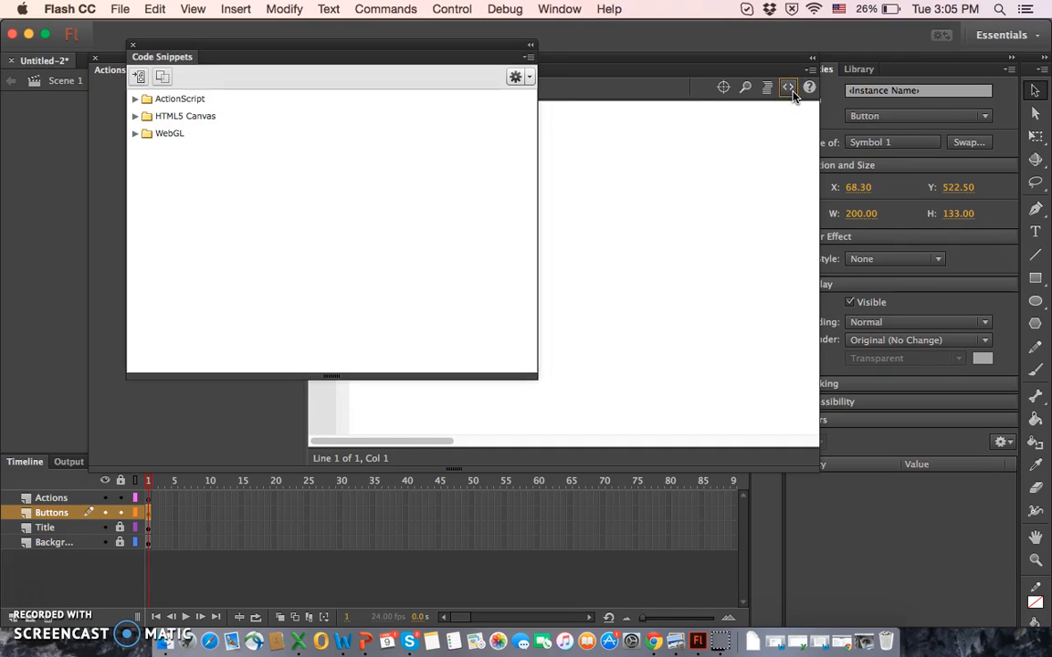
Step: Apply the ActionScript snippet Click to Go to Web Page to the selected button, accepting an automatically created instance name
double_click(240, 100)
double_click(212, 116)
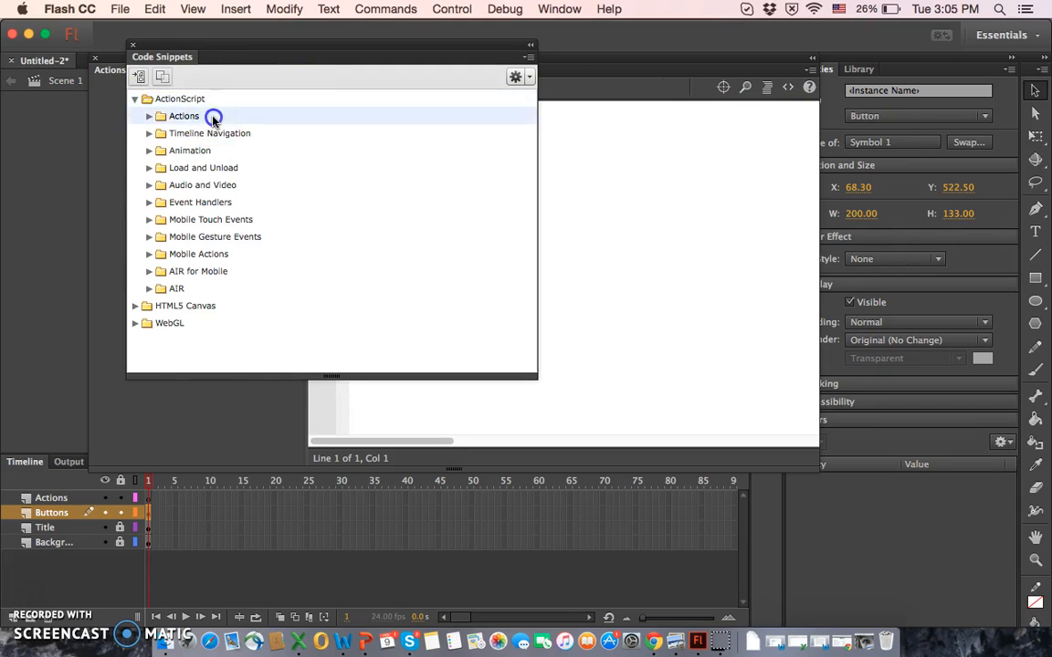
left_click(213, 135)
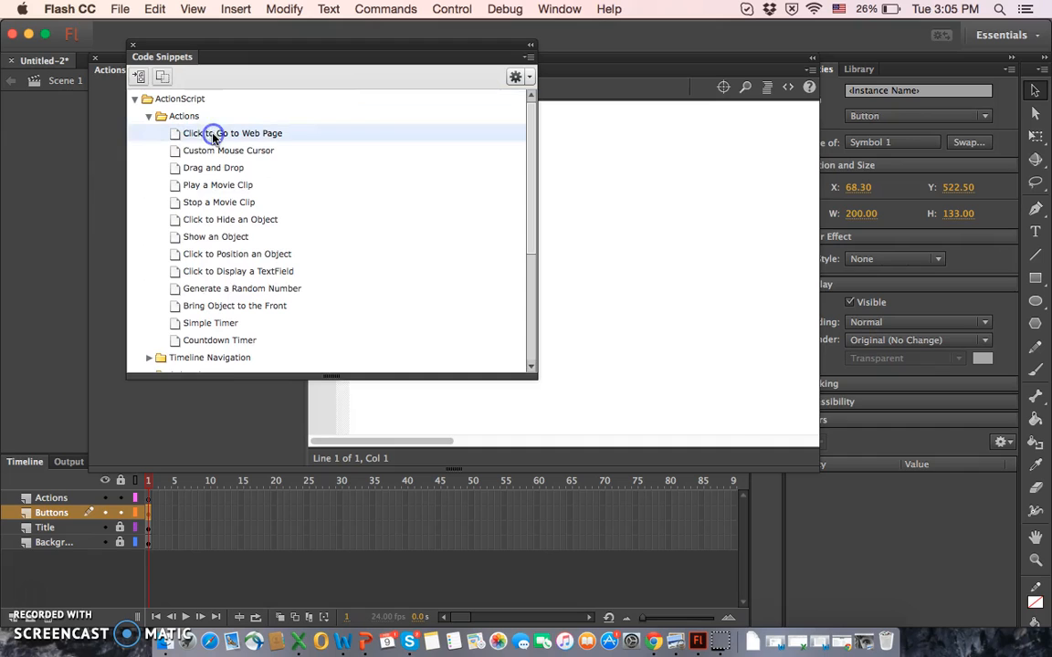
double_click(212, 135)
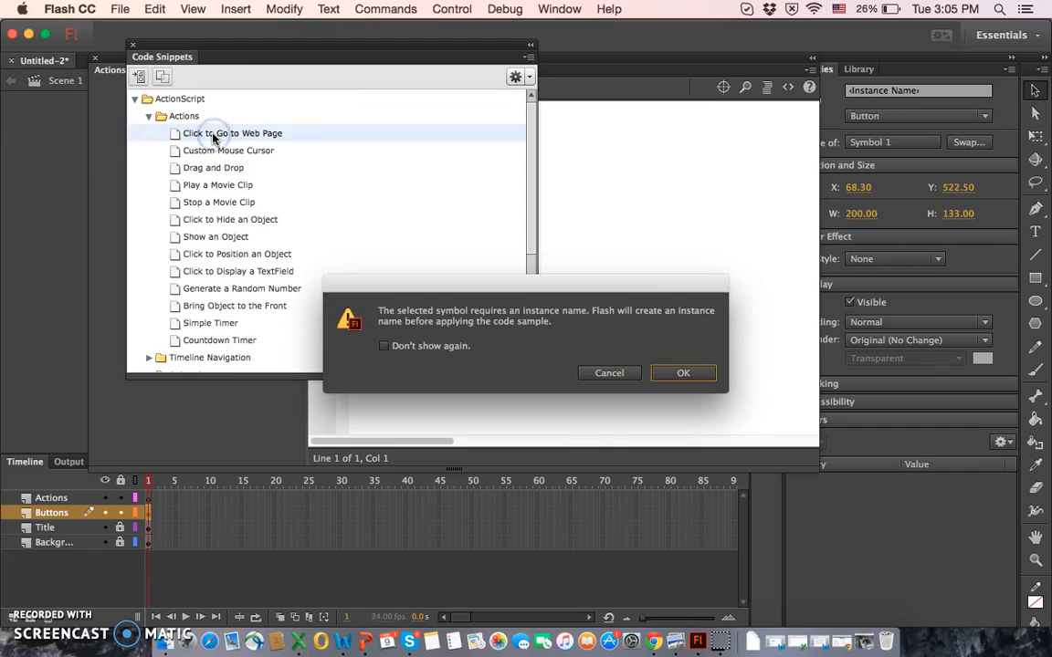
left_click(686, 370)
left_click(686, 372)
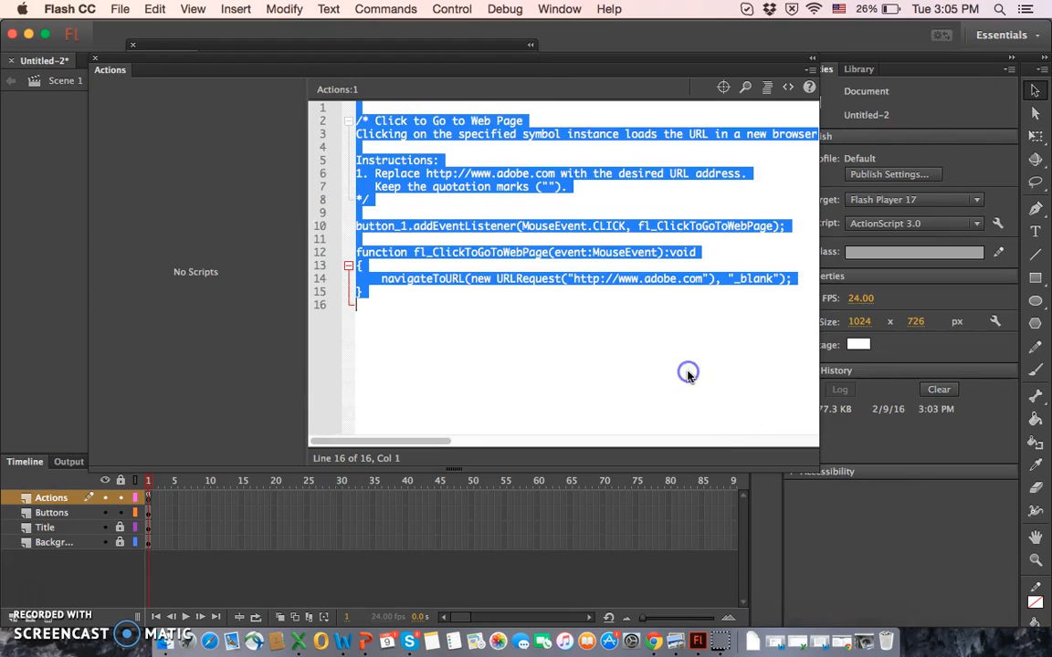
Step: Delete the instruction comment block at the start of the inserted snippet code
left_click(462, 334)
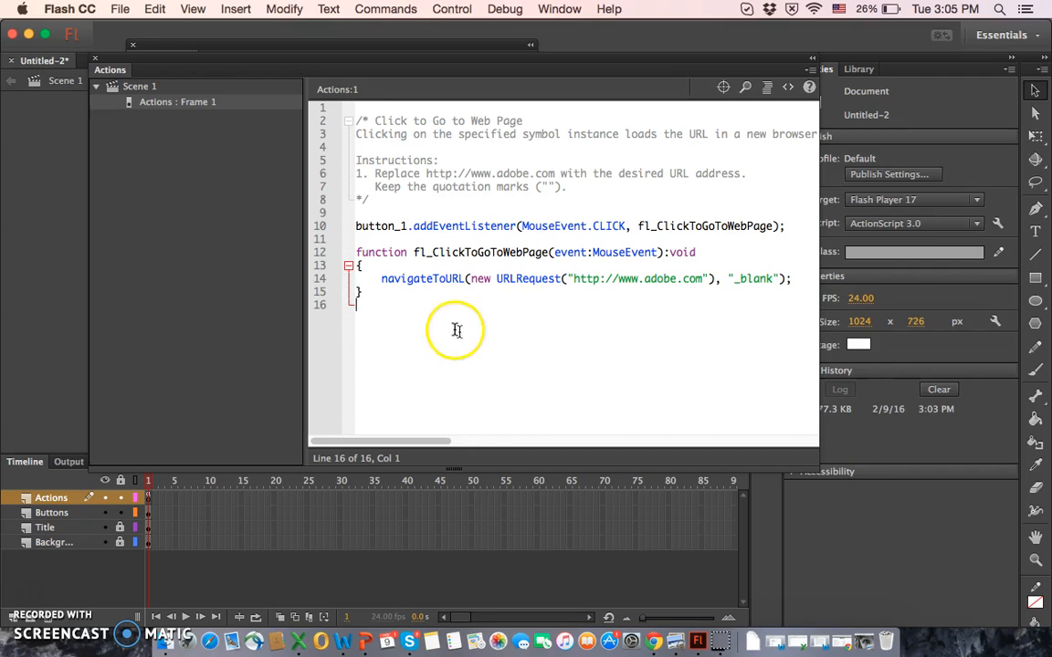
left_click(384, 203)
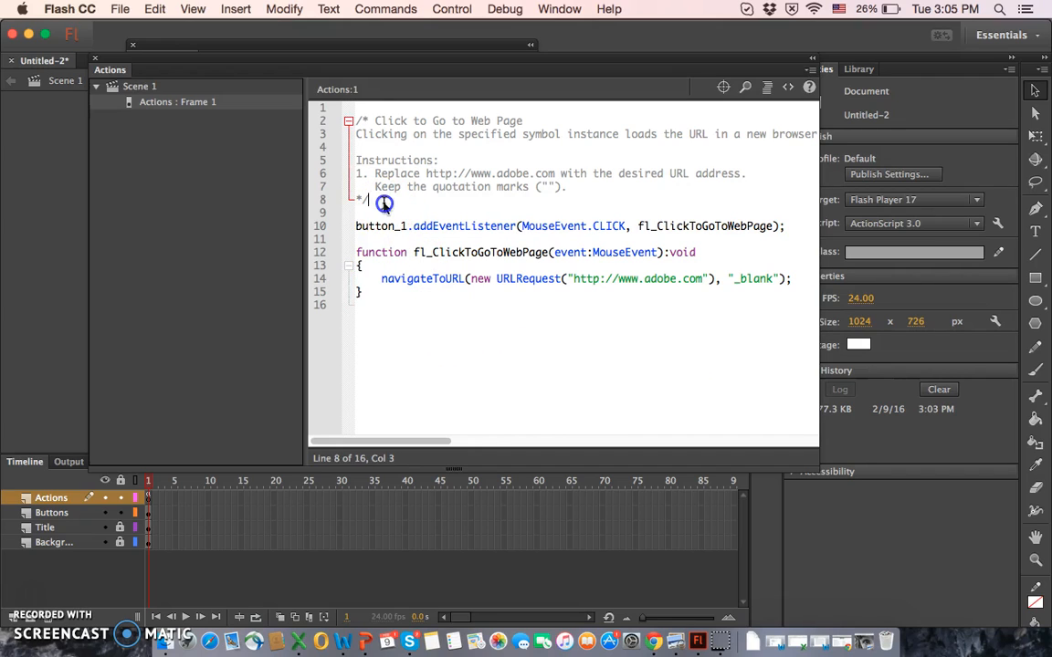
left_click_drag(384, 202, 356, 107)
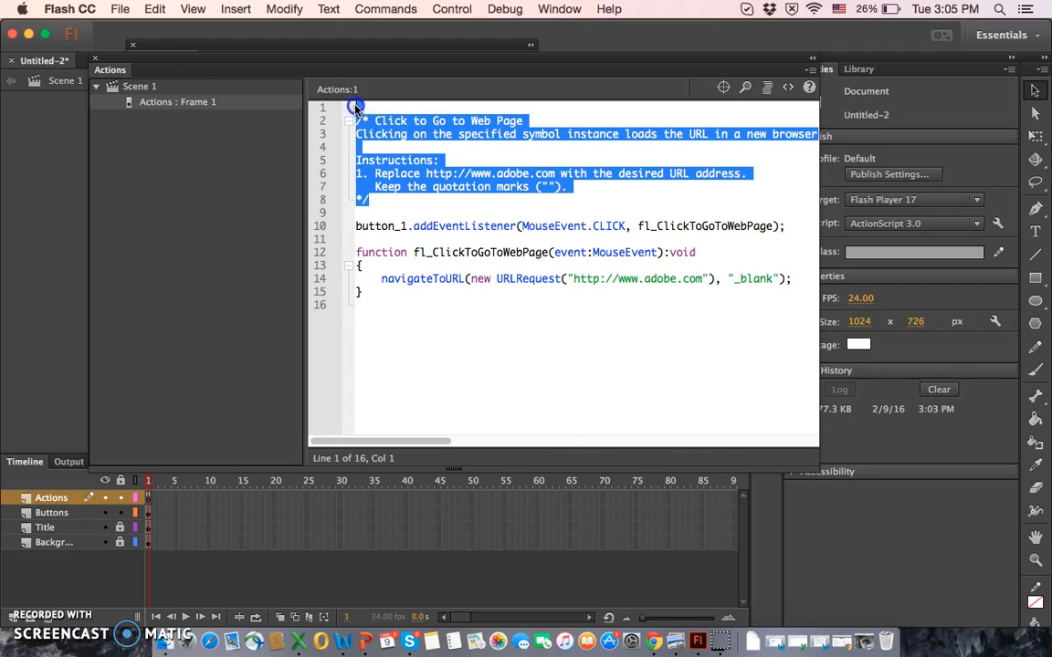
key("BackSpace")
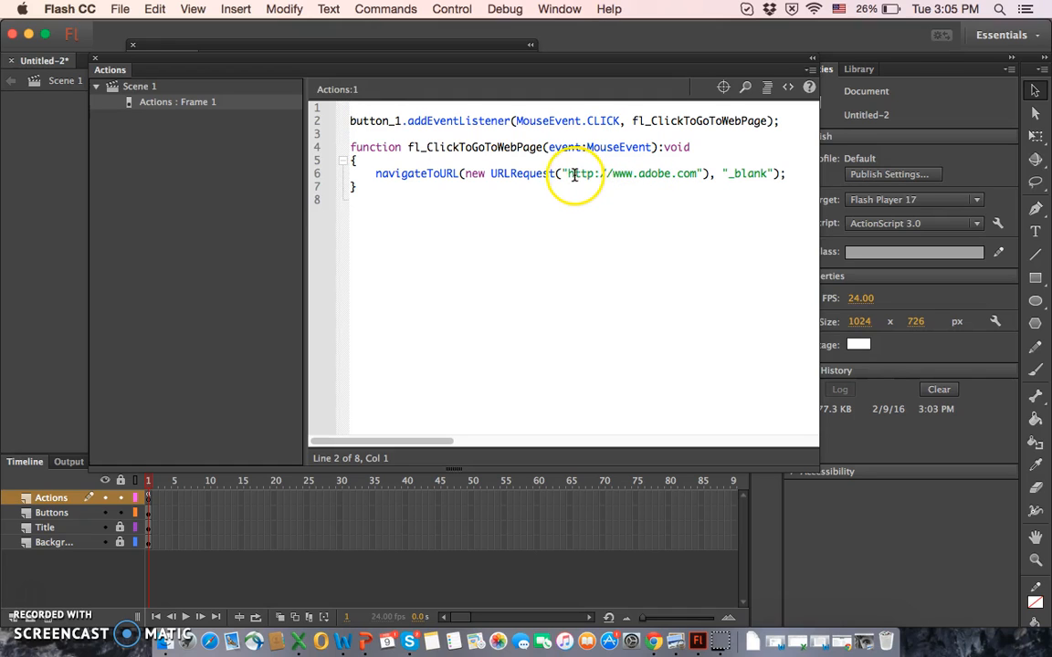
left_click_drag(573, 175, 696, 179)
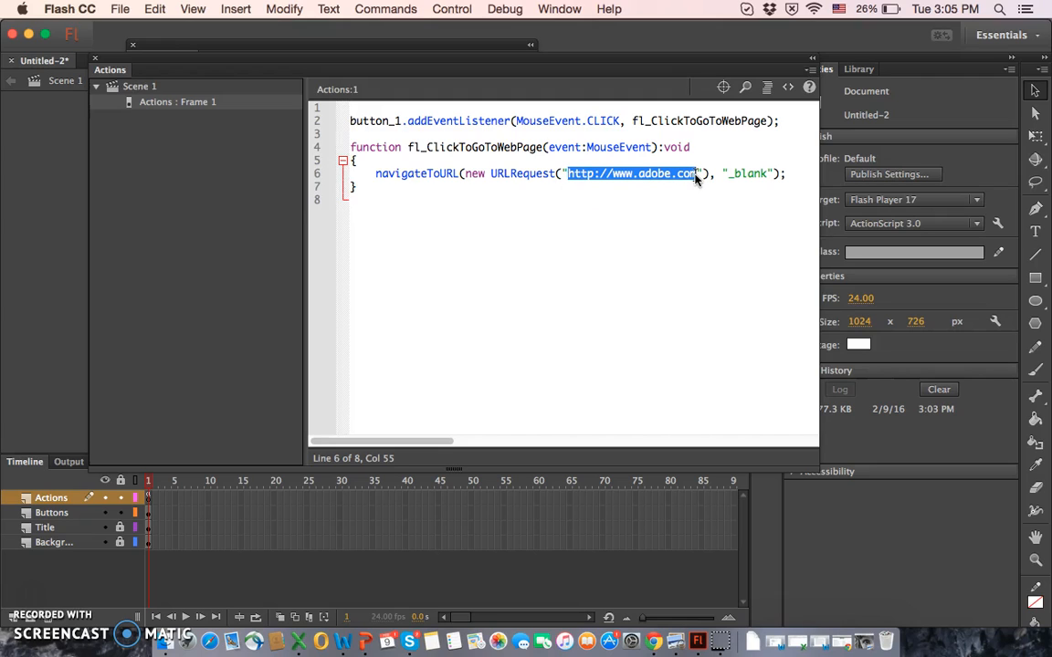
left_click(665, 183)
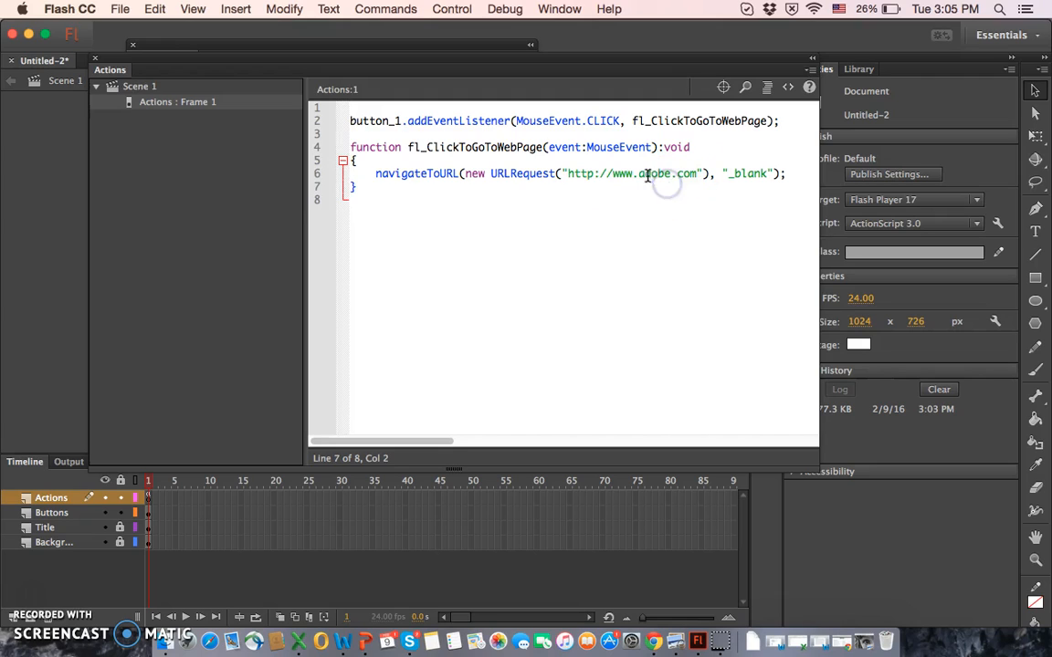
left_click(642, 175)
left_click_drag(642, 175, 669, 176)
type("google")
left_click(682, 252)
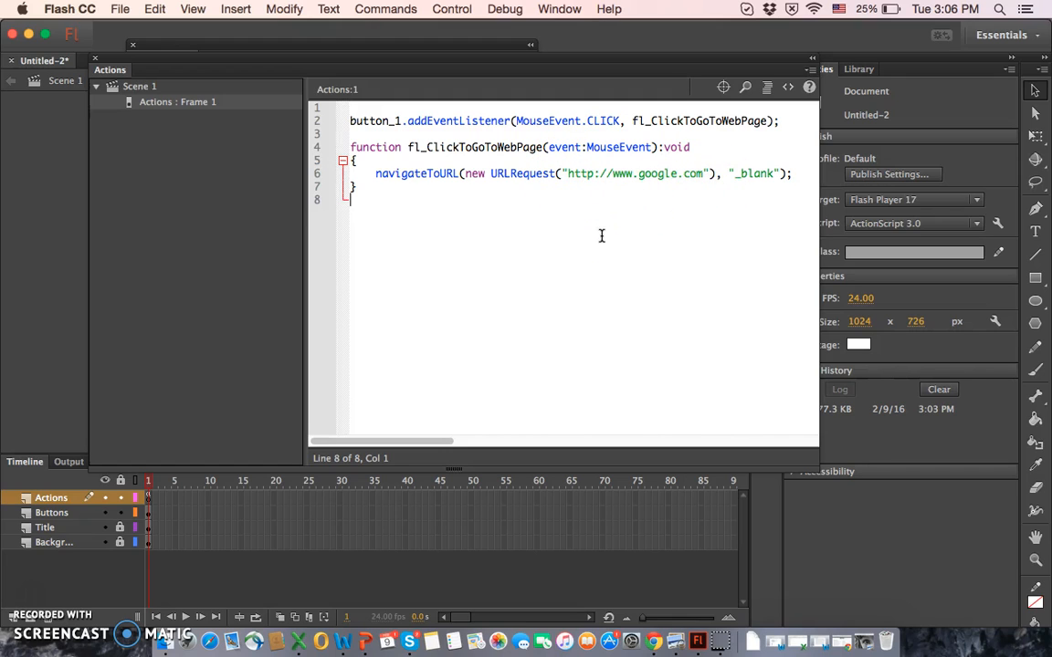
left_click(96, 61)
left_click(132, 44)
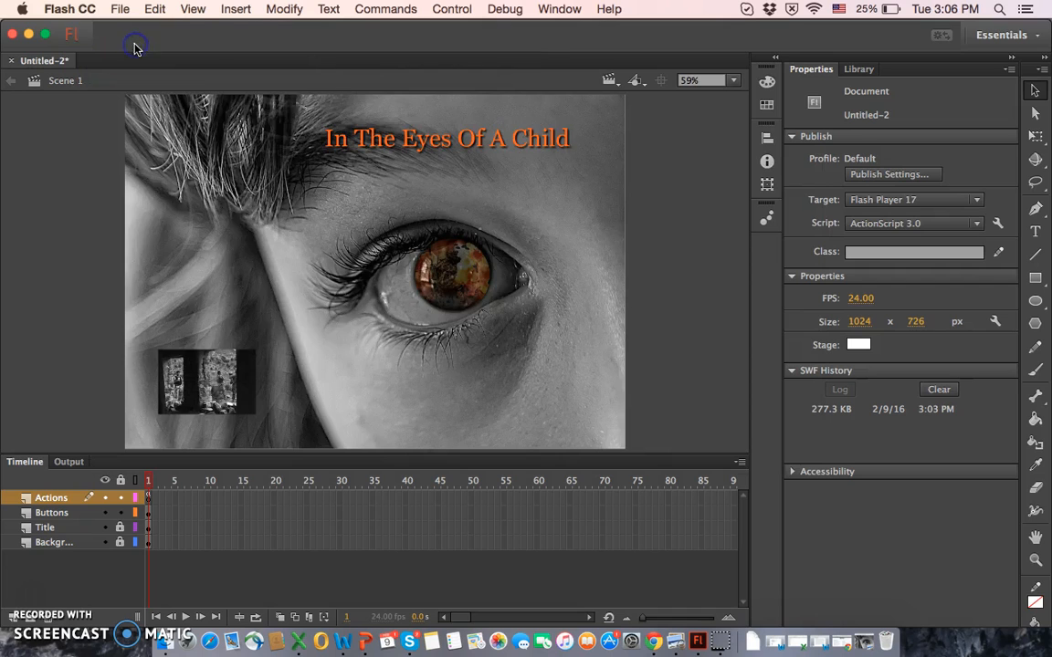
Step: Test the movie, follow the button's web link, minimize the browser and close the preview
left_click(463, 11)
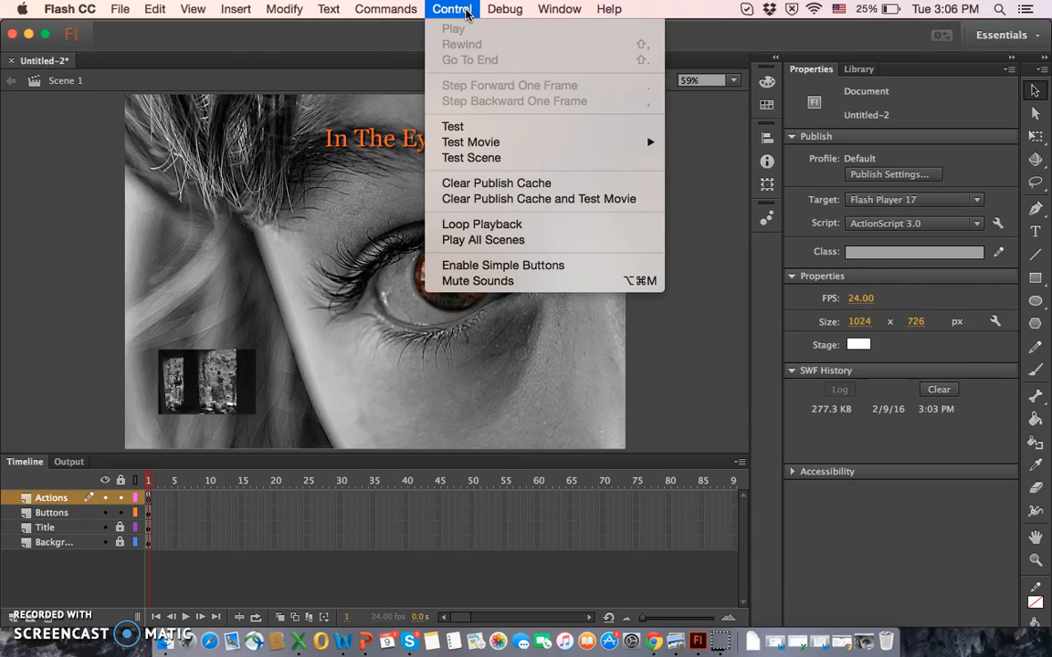
left_click(464, 130)
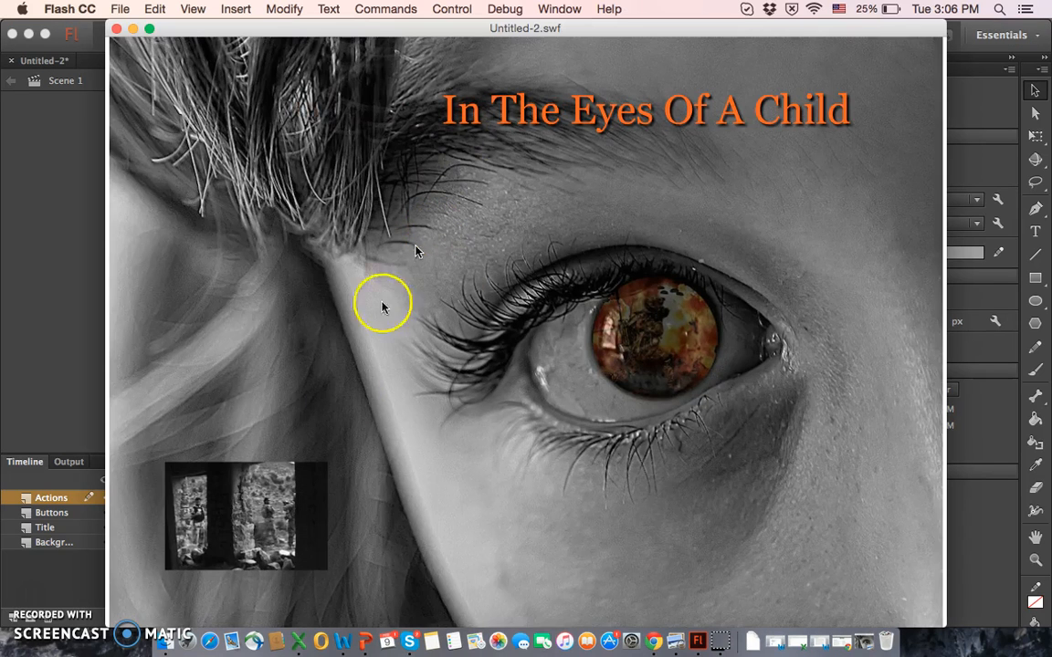
left_click(294, 513)
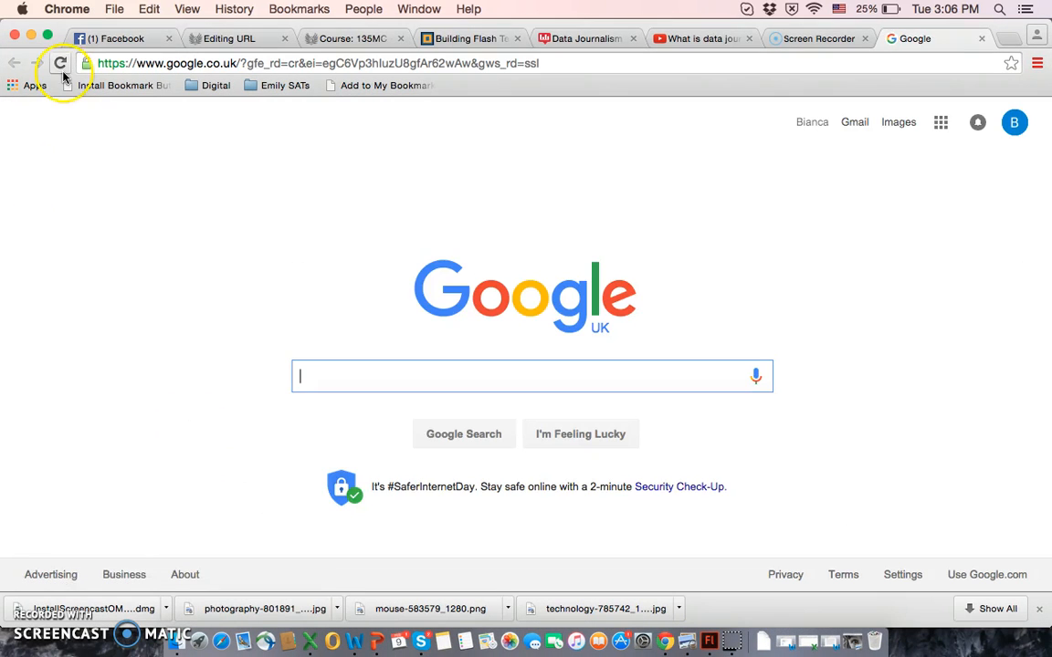
left_click(31, 35)
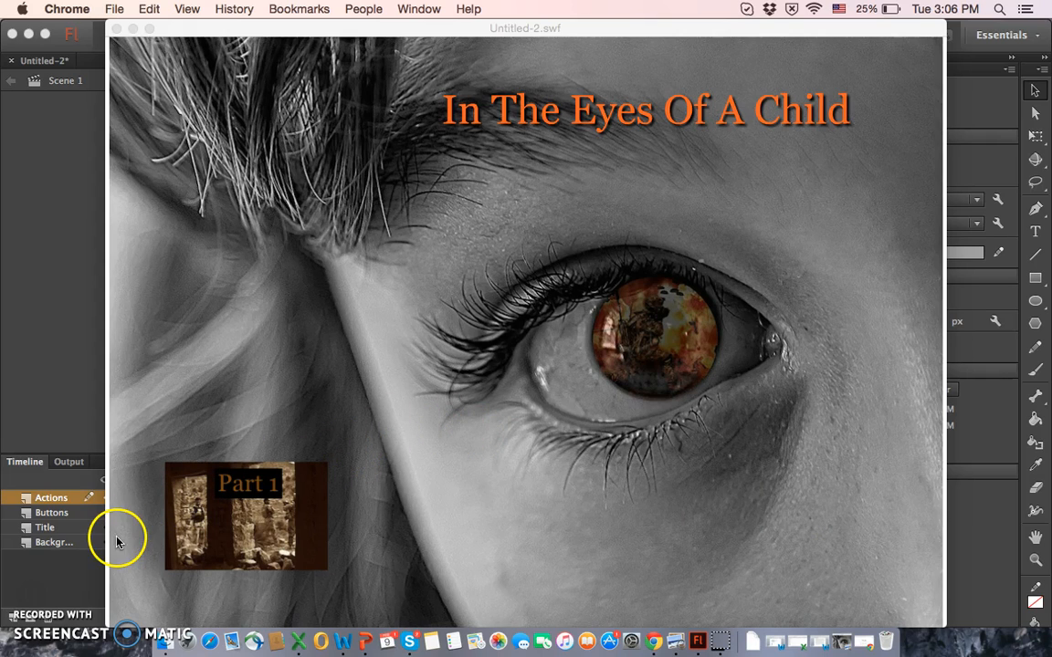
left_click(117, 29)
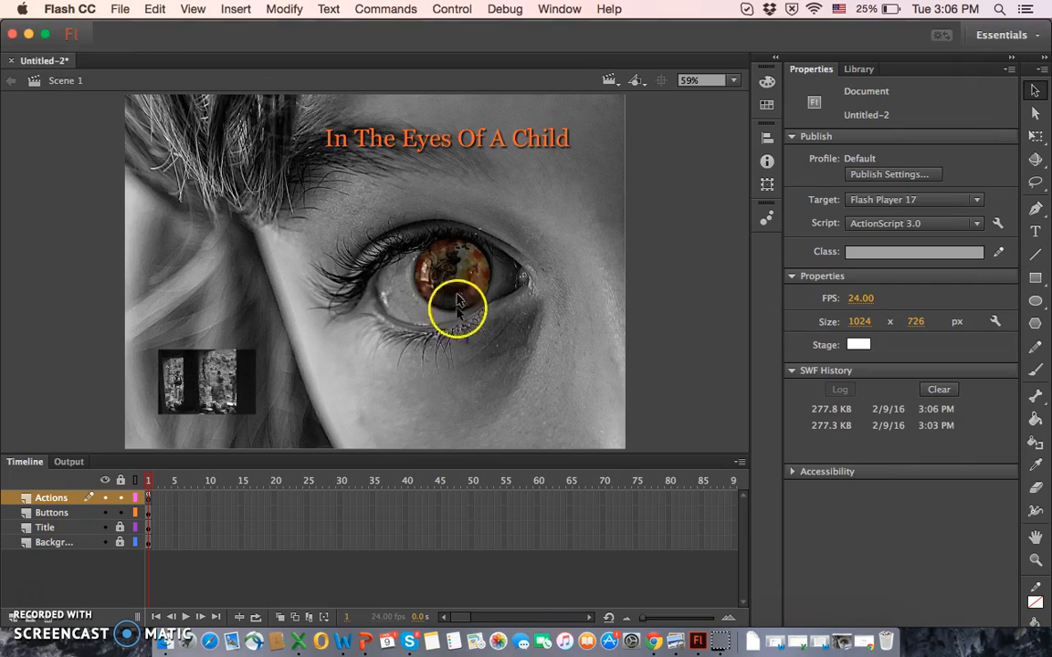